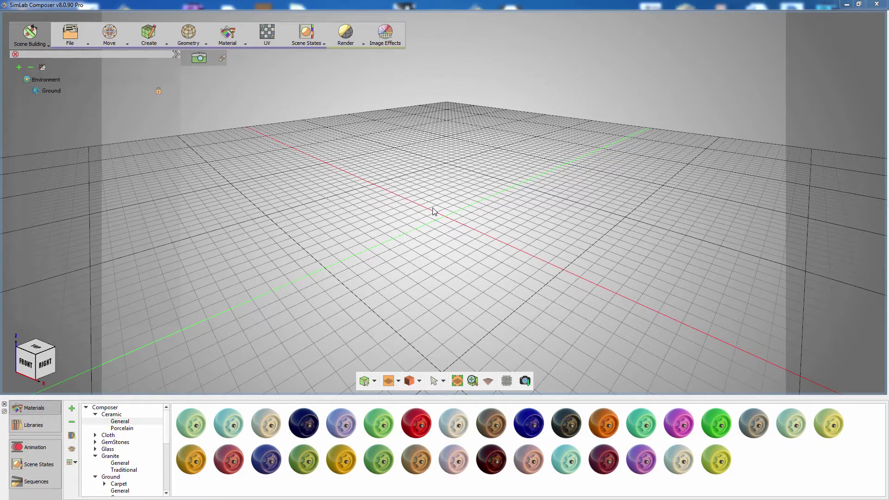
- Import the bedroom model with Z as the up vector and zooming to the imported model enabled
left_click(79, 41)
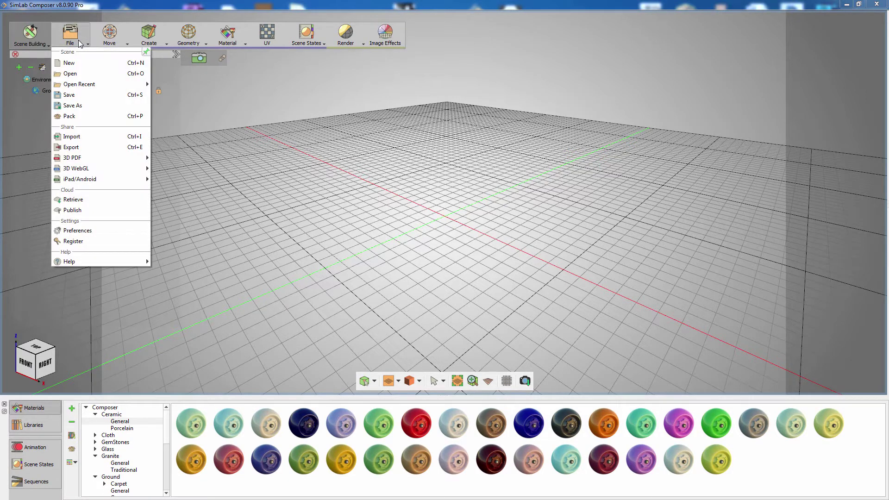
left_click(85, 135)
double_click(269, 85)
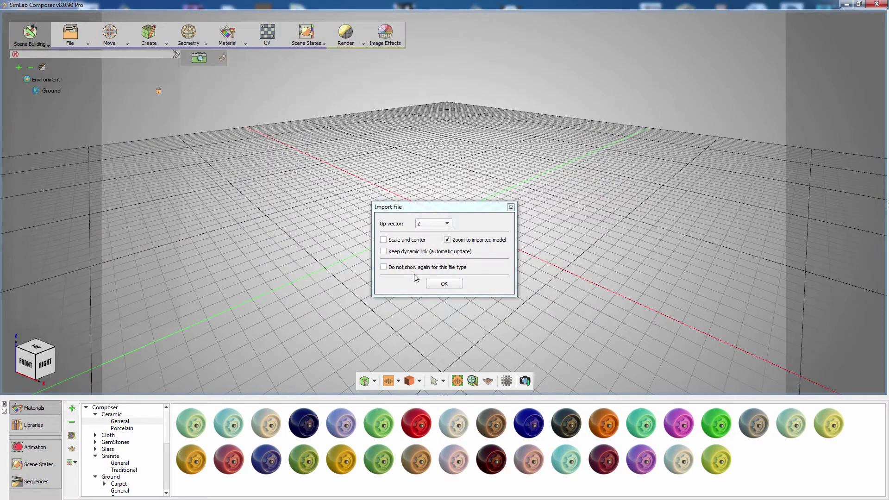
left_click(444, 284)
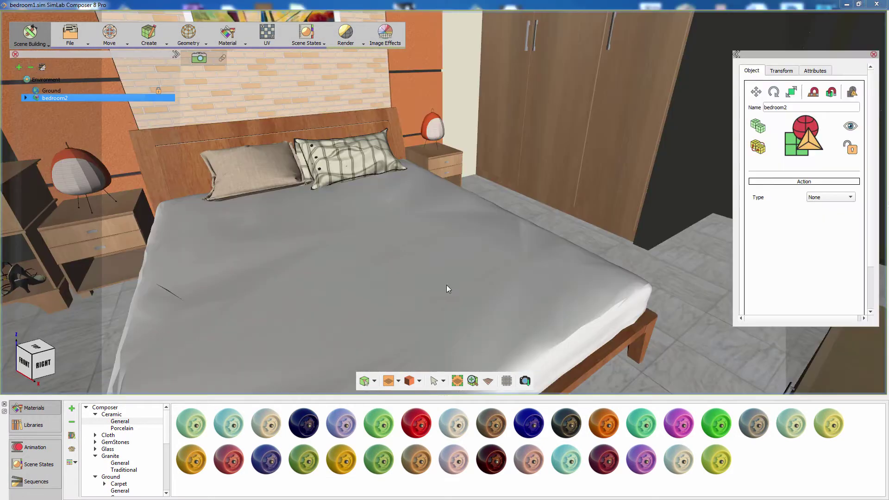
mouse_move(449, 284)
left_mouse_down()
mouse_move(549, 276)
mouse_move(492, 278)
mouse_move(514, 216)
mouse_move(512, 269)
left_mouse_up()
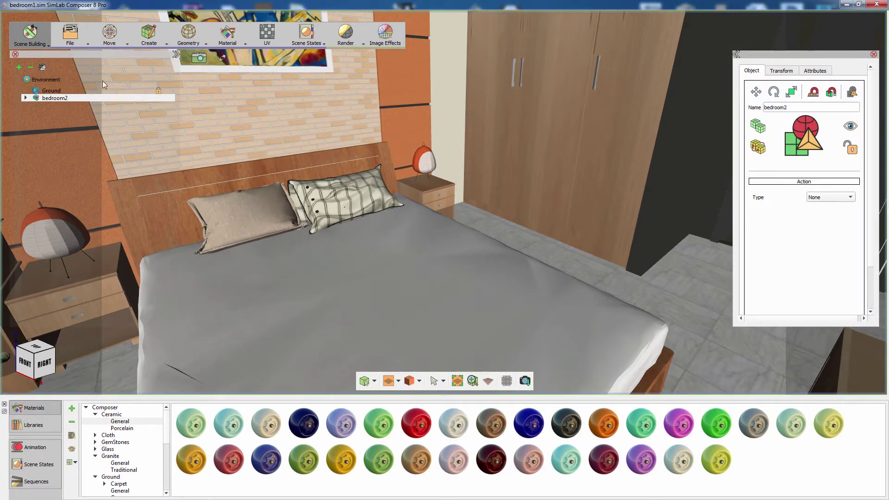
- Switch to the Virtual Reality workspace and place the viewer start position on the floor beside the bed, rotated about 237° to face the bed
left_click(43, 40)
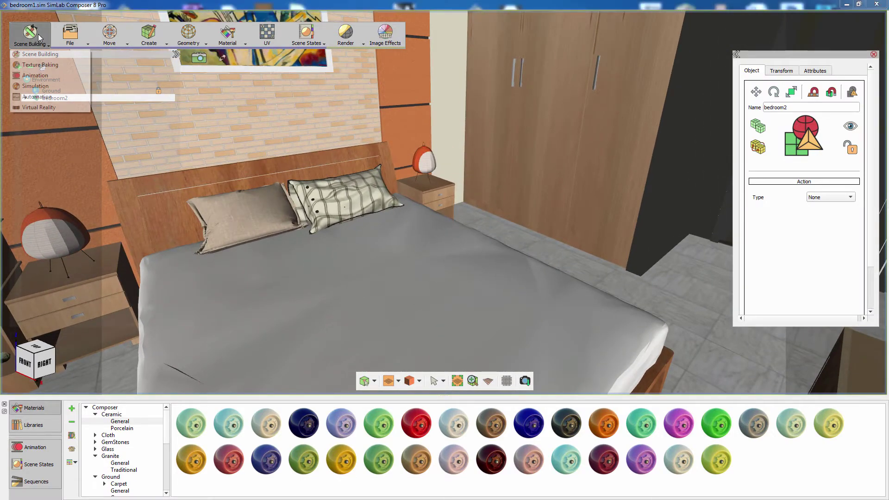
left_click(40, 107)
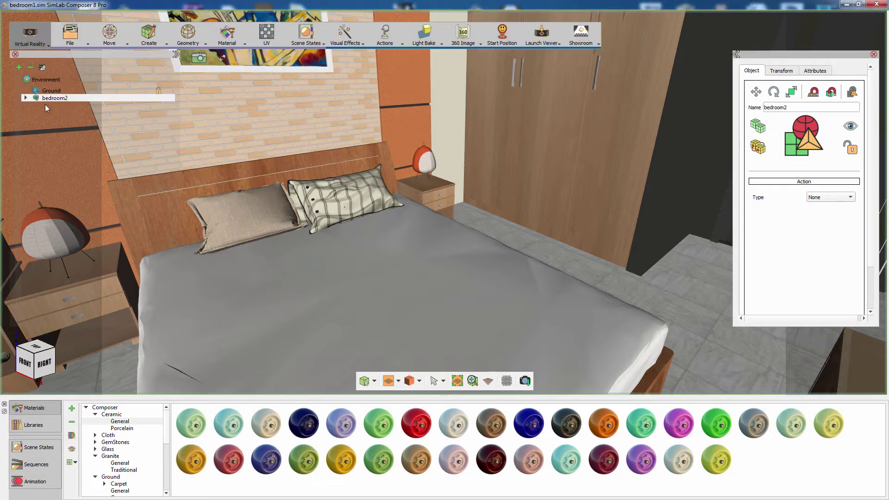
left_click(501, 35)
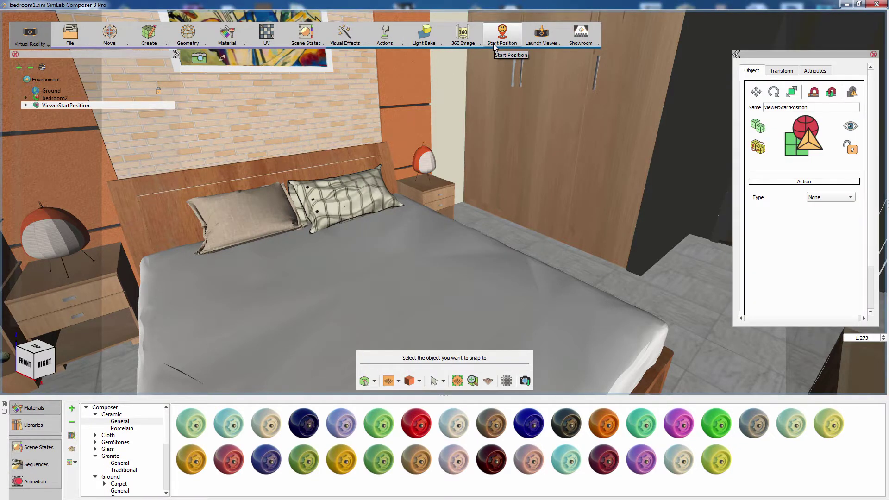
left_click(668, 292)
left_click_drag(702, 195, 723, 226)
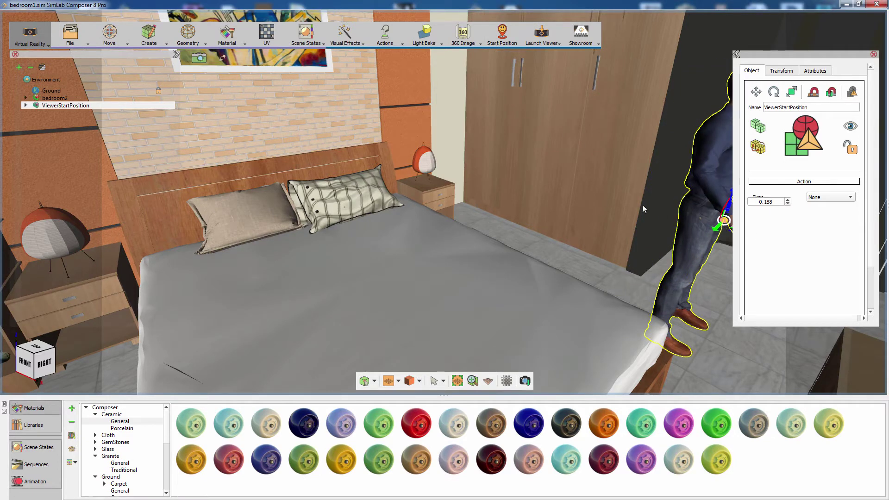
middle_click_drag(662, 211, 581, 230)
left_click_drag(689, 233, 607, 224)
middle_click_drag(435, 185, 441, 200)
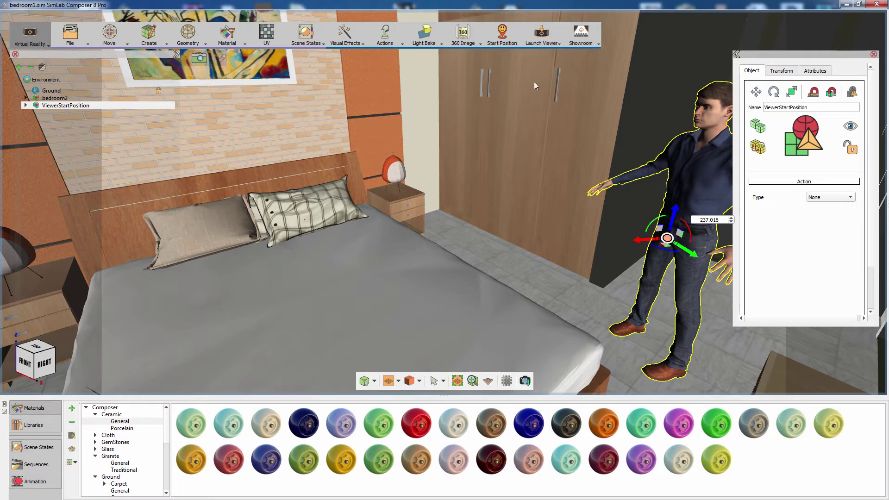
- Launch the desktop viewer to inspect the bedroom's current lighting and materials, and close it
left_click(544, 44)
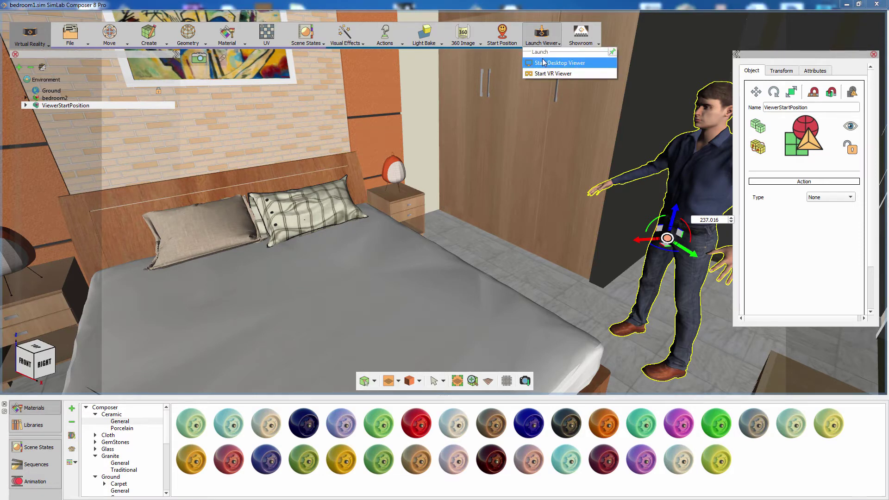
left_click(544, 63)
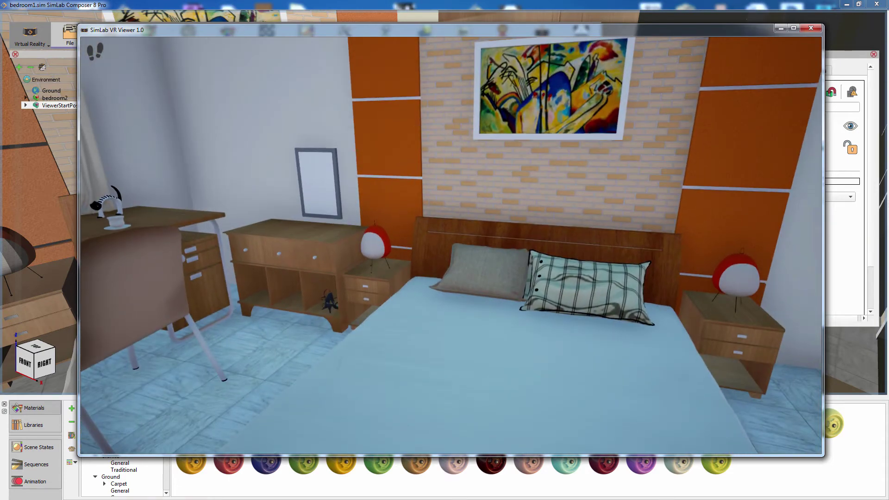
key("Escape")
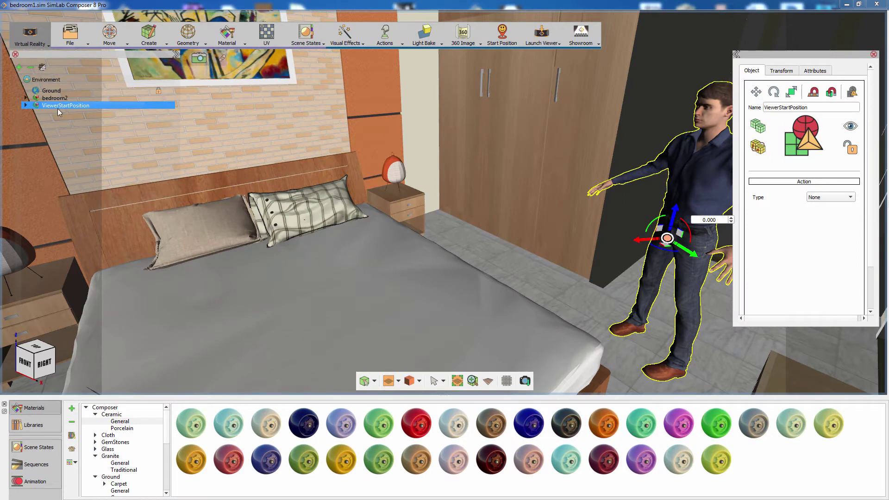
- Set the environment's sky strength and sun strength both to 1.0
left_click(47, 79)
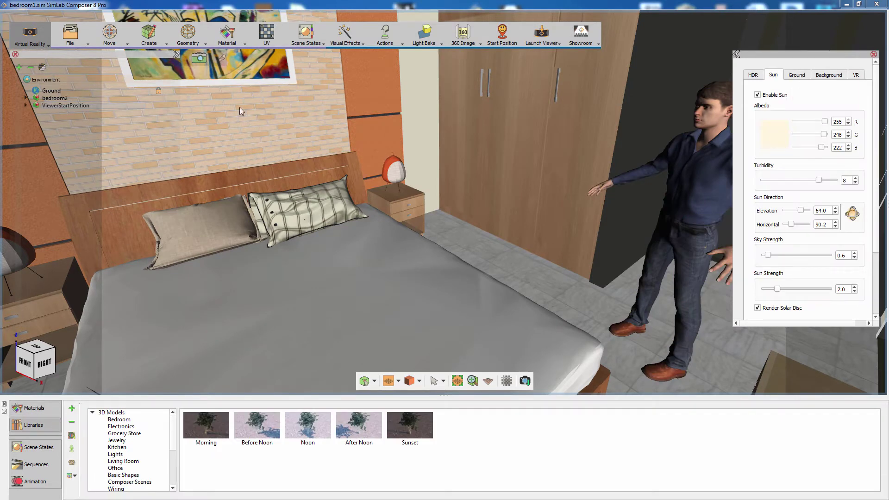
left_click_drag(847, 254, 835, 255)
type("1")
left_click_drag(847, 288, 832, 288)
type("1")
key("Return")
- Rotate the sun direction to about 36.6 elevation and 270.0 horizontal
left_click(852, 217)
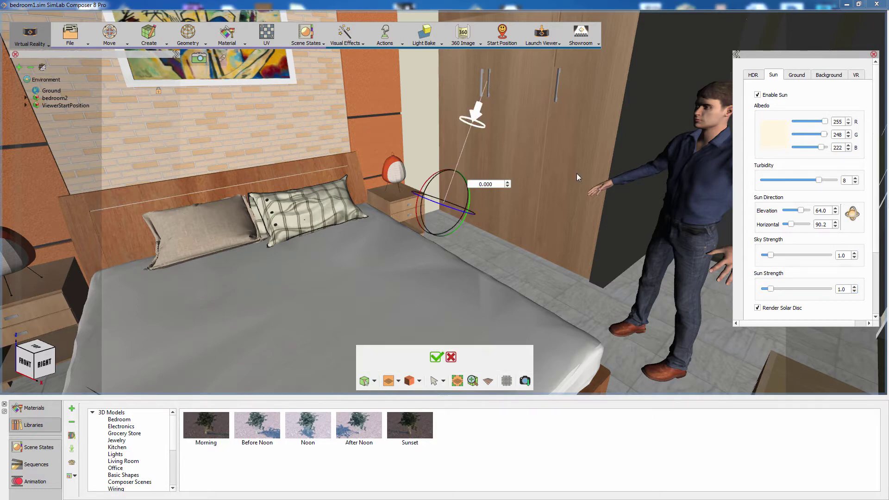
left_click_drag(427, 186, 401, 224)
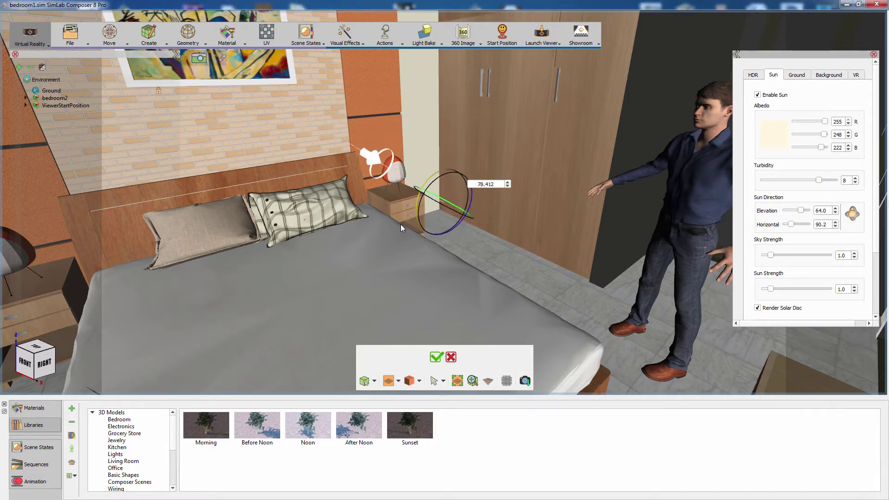
left_click(435, 357)
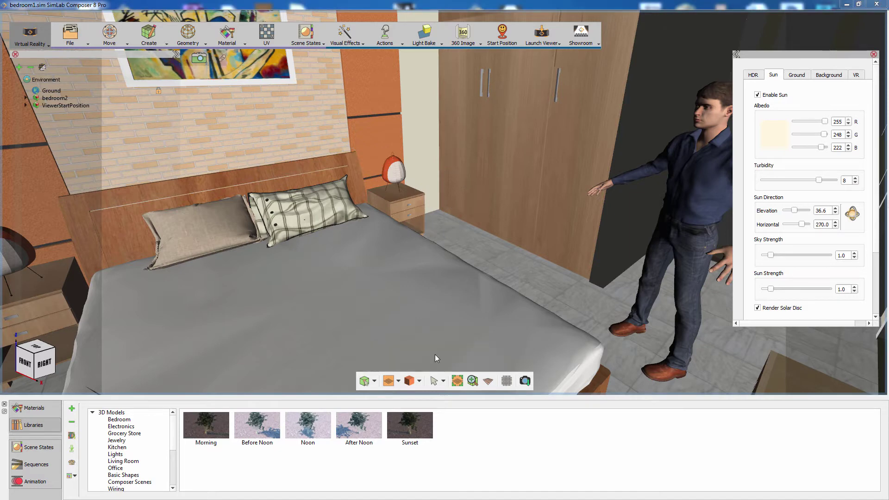
- Change the wardrobe door's wood material to Plastic with a roughness strength of 0.30
left_click(517, 175)
left_click(840, 136)
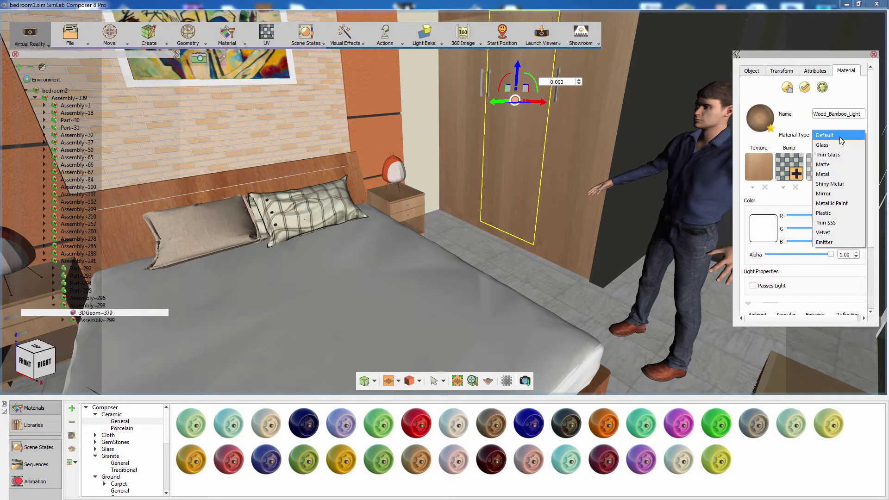
left_click(839, 213)
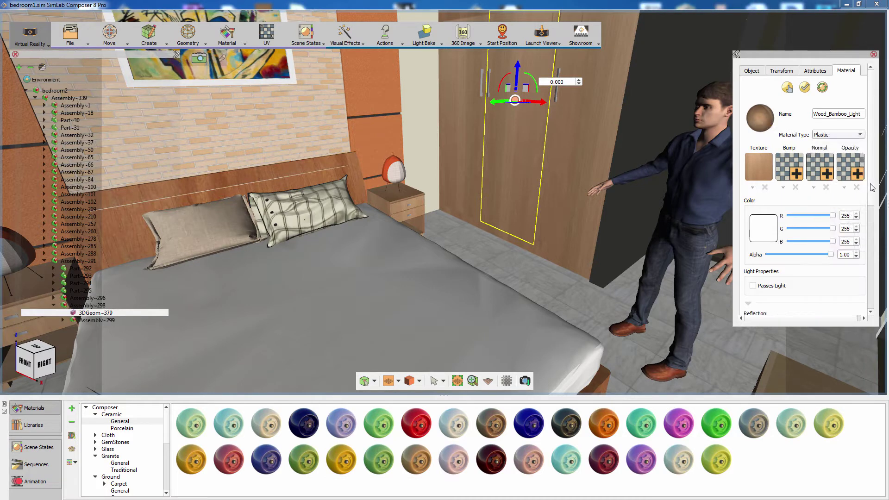
scroll(870, 231, "down", 3)
scroll(869, 231, "down", 3)
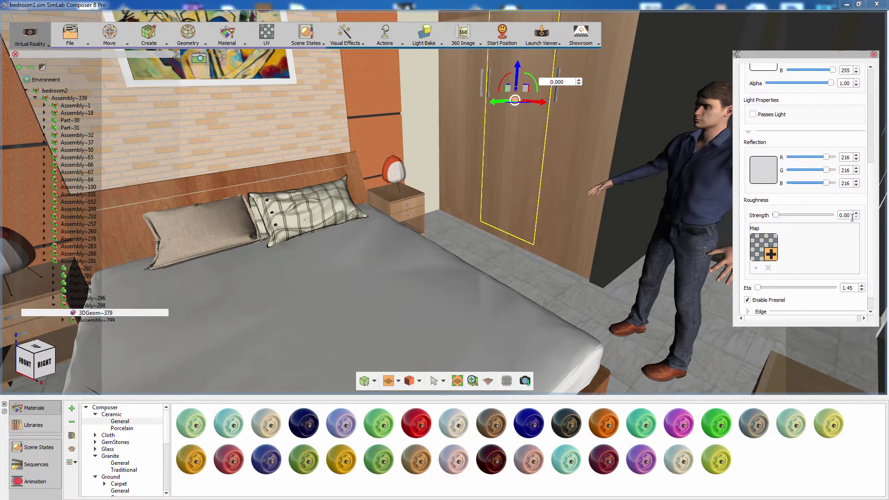
double_click(853, 215)
key("Return")
- Apply a grey tile material from the General ground materials to the bedroom floor
middle_click_drag(417, 235, 398, 289)
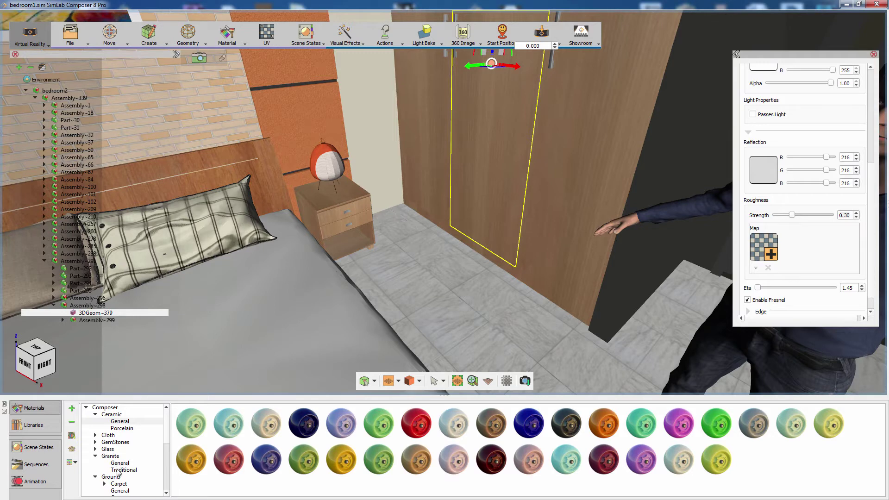
left_click(119, 492)
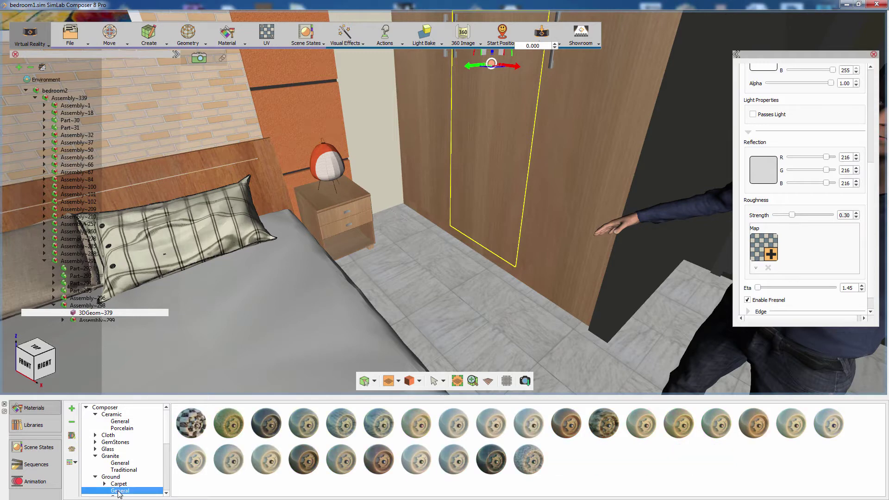
left_click_drag(411, 460, 439, 320)
scroll(439, 321, "up", 3)
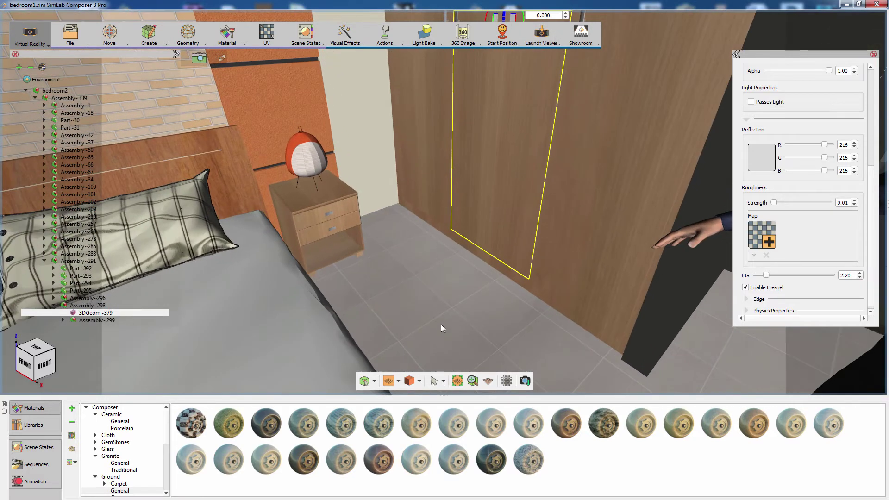
- Set the floor material's texture scale to 0.50 in both U and V
left_click(442, 327)
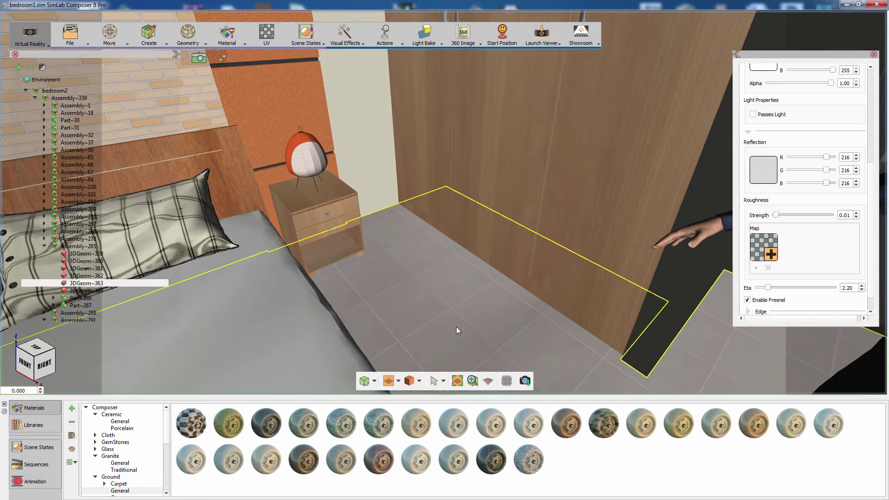
scroll(868, 186, "up", 3)
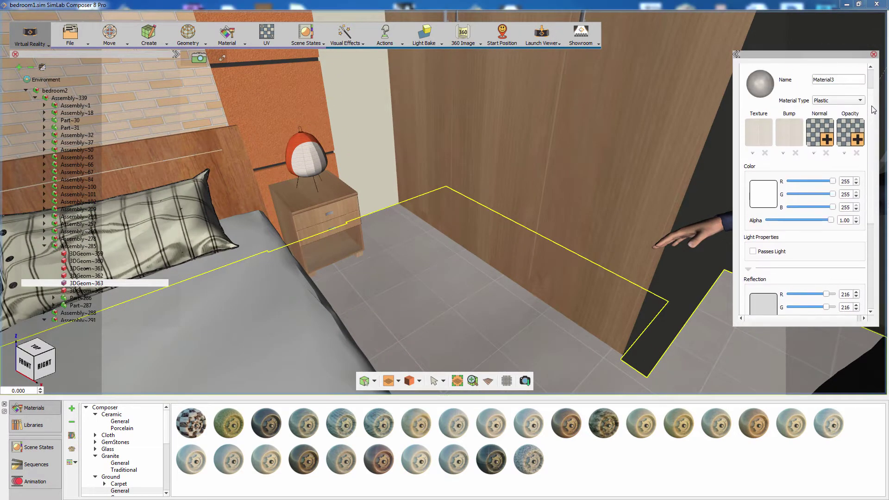
left_click(752, 156)
left_click_drag(826, 211, 800, 224)
type(".5")
type(".5")
key("Return")
middle_click_drag(394, 271, 471, 251)
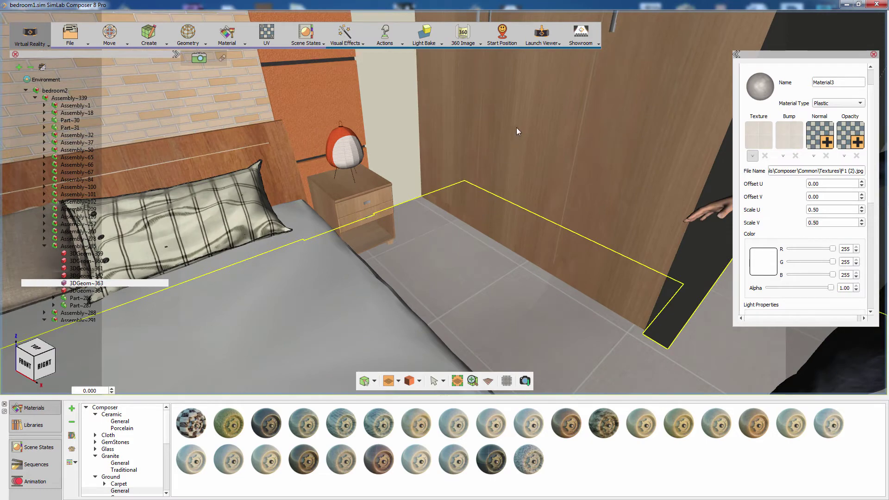
- Launch the desktop viewer and walk around the bedroom to examine the updated lighting and materials
left_click(543, 43)
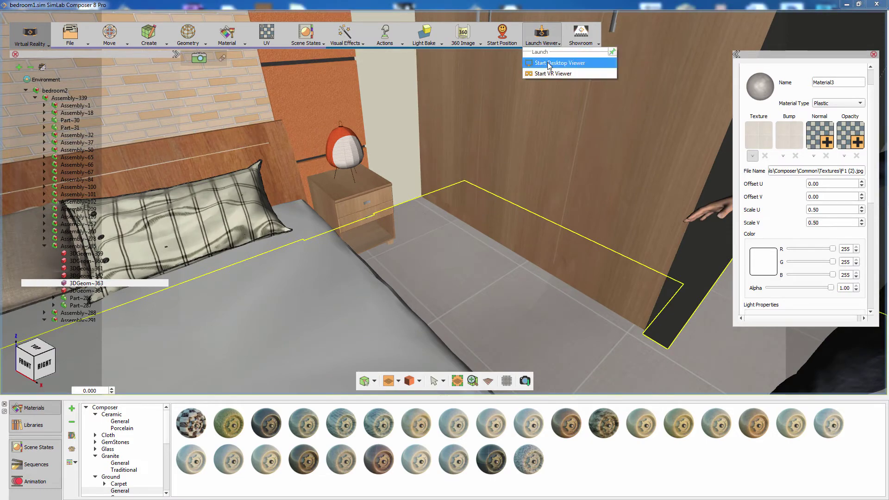
left_click(548, 64)
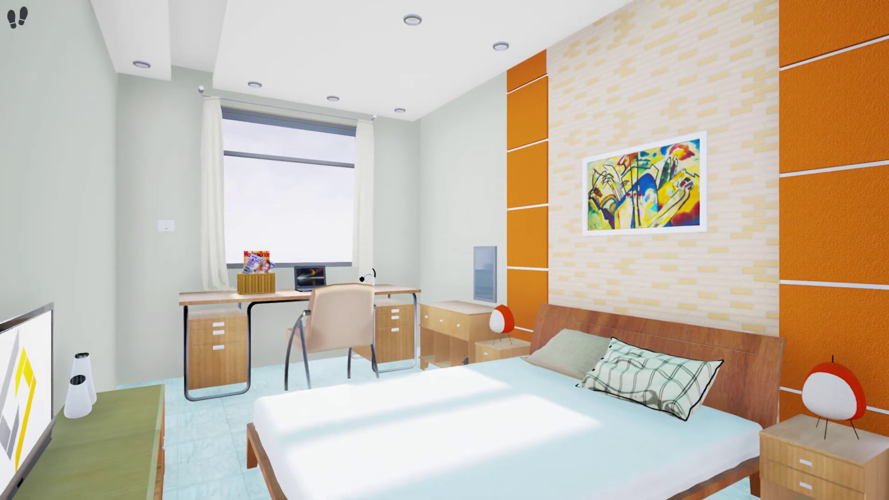
key("w")
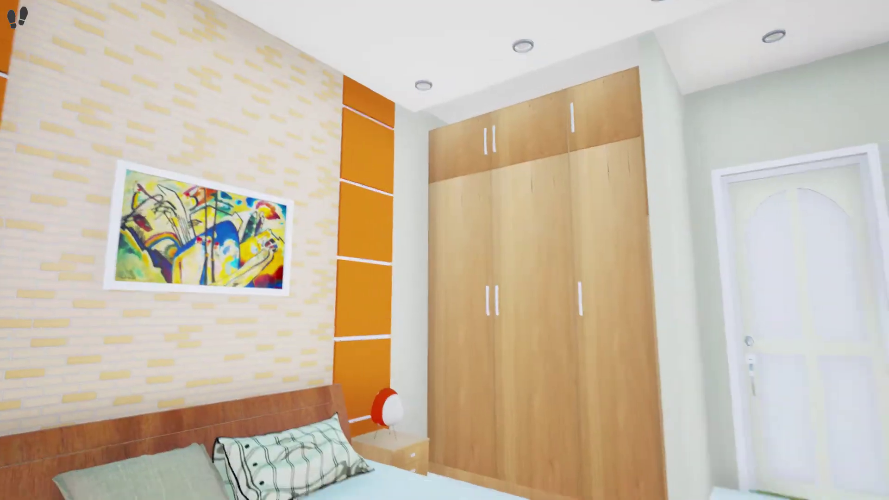
key("d")
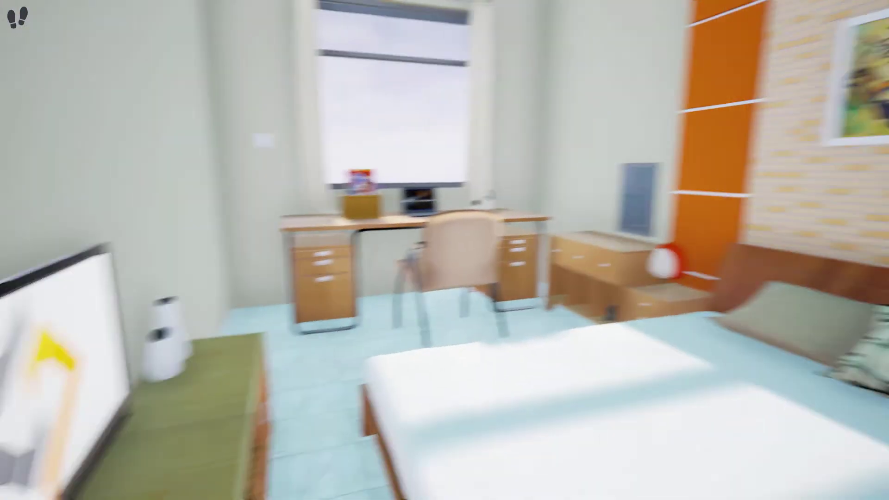
key("d")
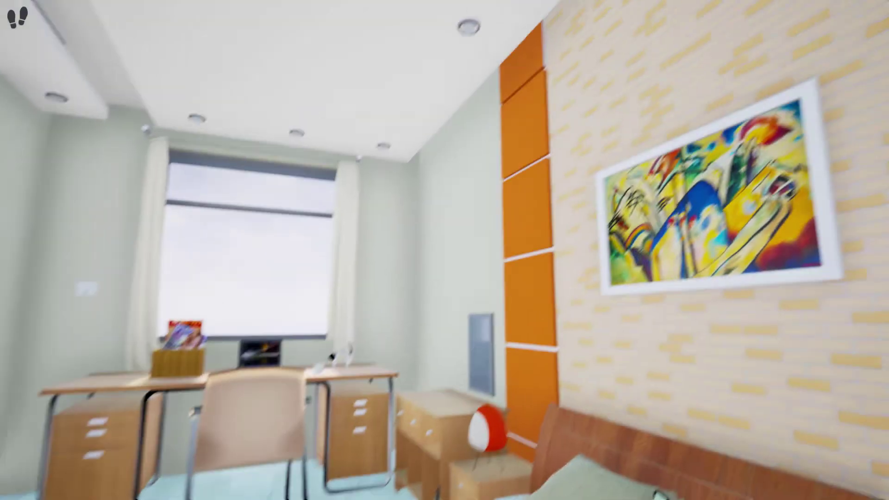
key("a")
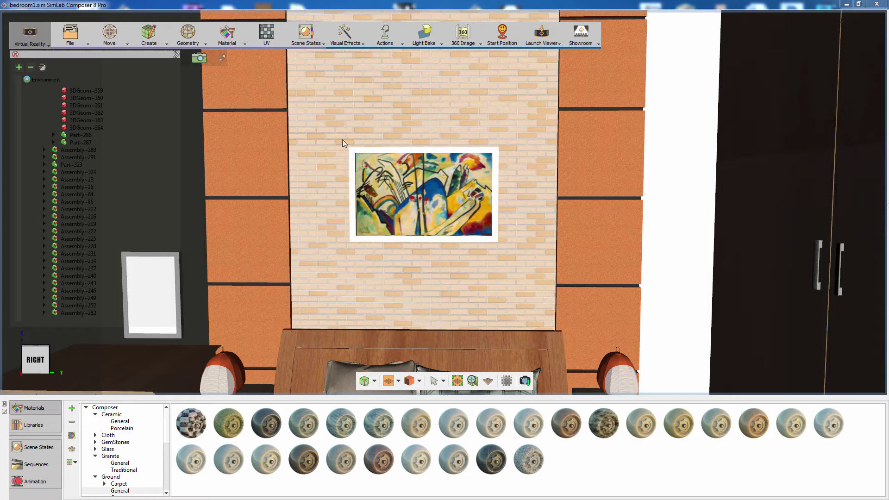
- Open the scene state capture settings and limit the included data to materials only
left_click(301, 46)
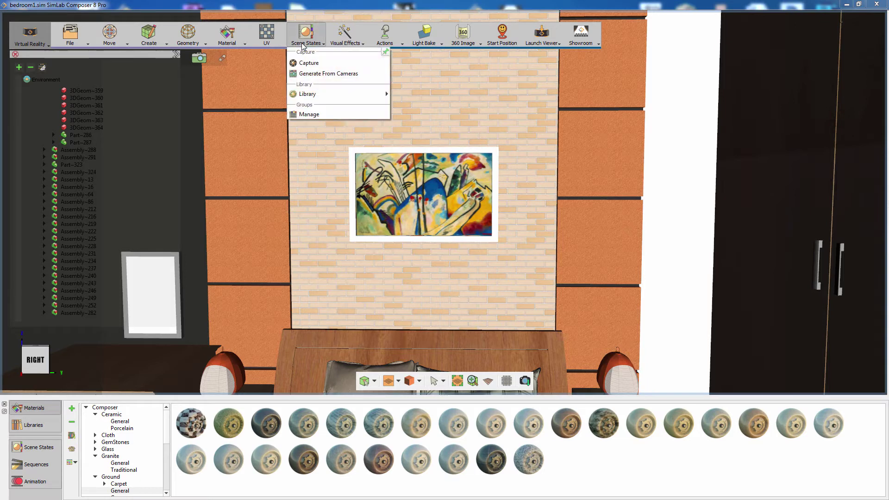
left_click(312, 64)
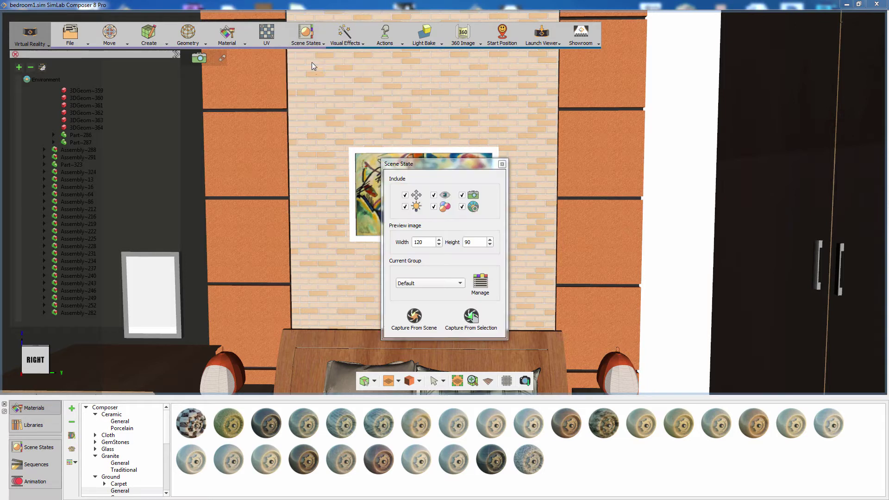
left_click(405, 207)
left_click(406, 196)
left_click(434, 195)
left_click(462, 195)
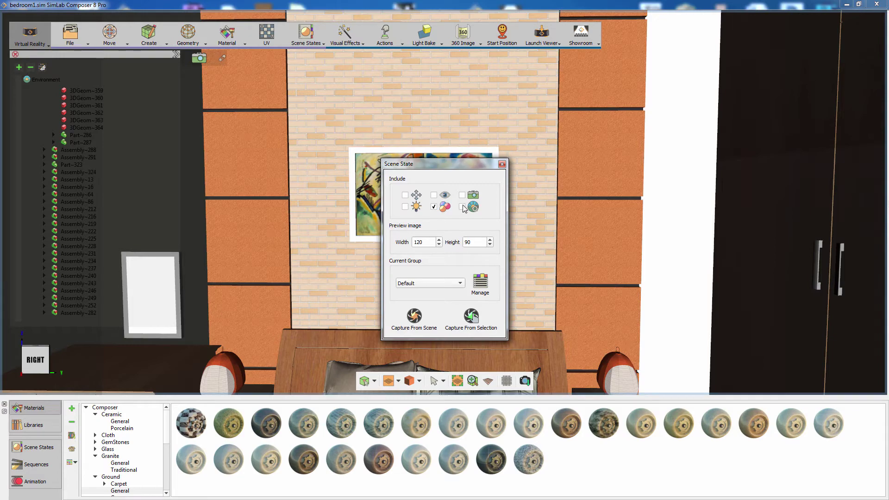
- Capture a material scene state from the selected brick bedhead wall and move the capture dialog clear of it
left_click(453, 123)
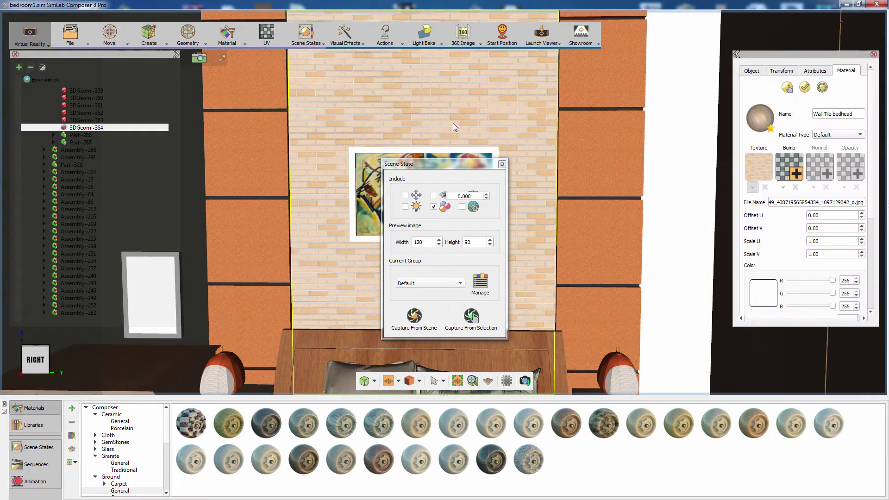
left_click(479, 313)
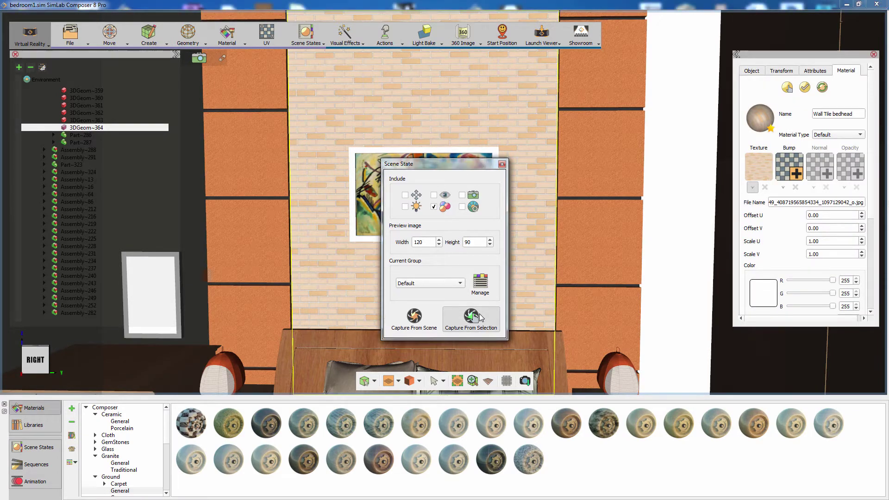
left_click_drag(471, 166, 250, 159)
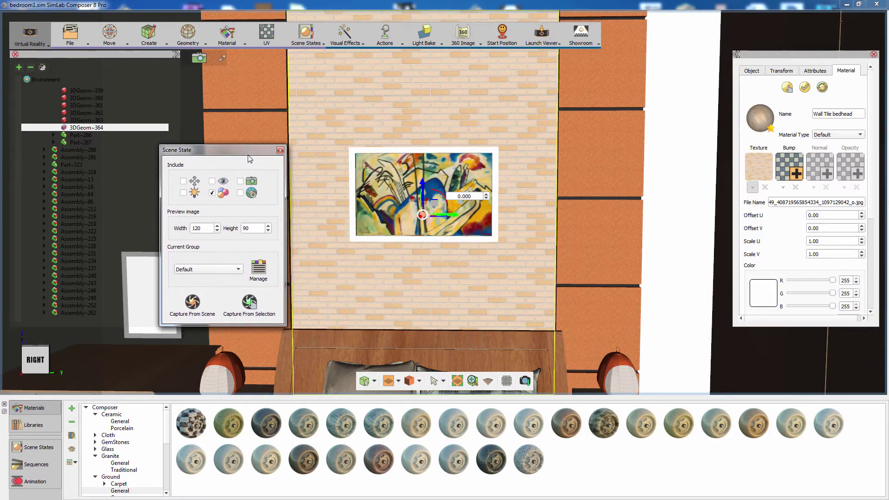
- Replace the bedhead wall's texture with 1.jpg and capture a scene state from the selection
left_click(764, 173)
double_click(557, 133)
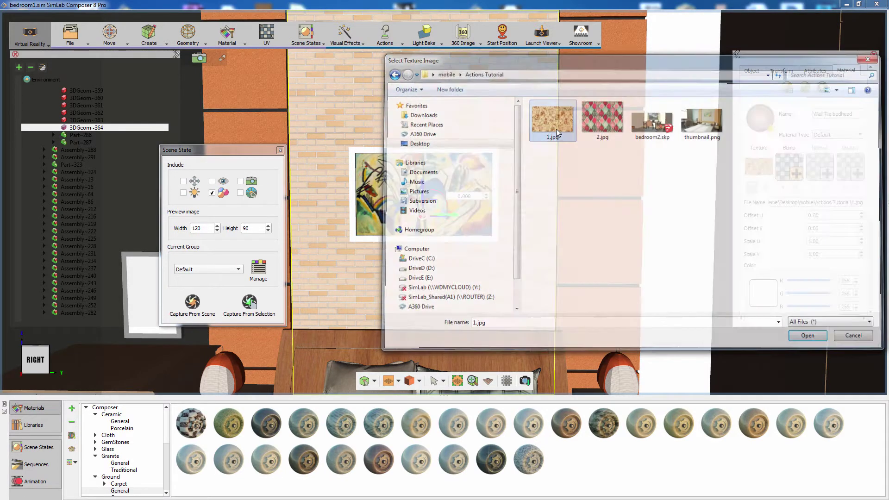
left_click(250, 303)
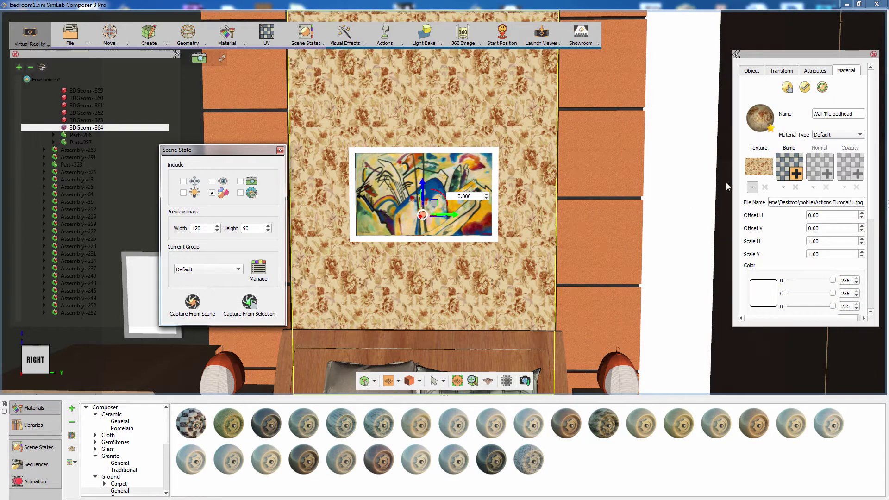
- Replace the bedhead wall's texture with 2.jpg and capture a scene state from the selection
left_click(748, 171)
double_click(602, 119)
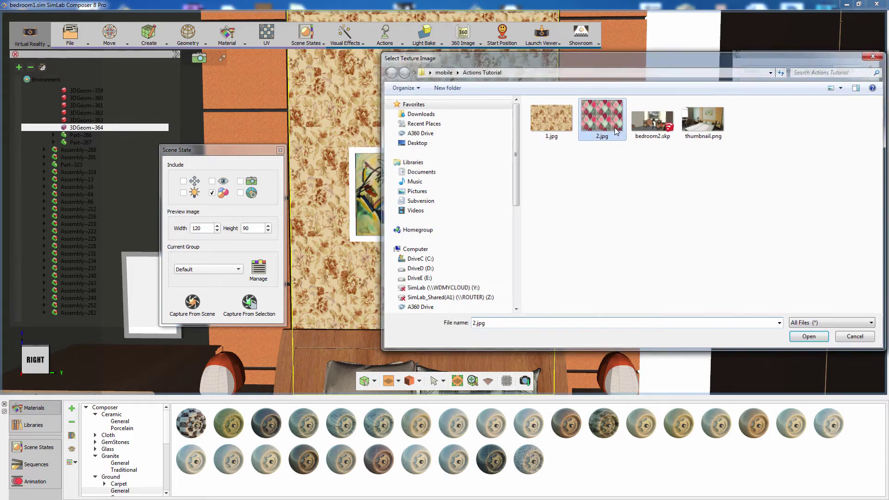
left_click(256, 303)
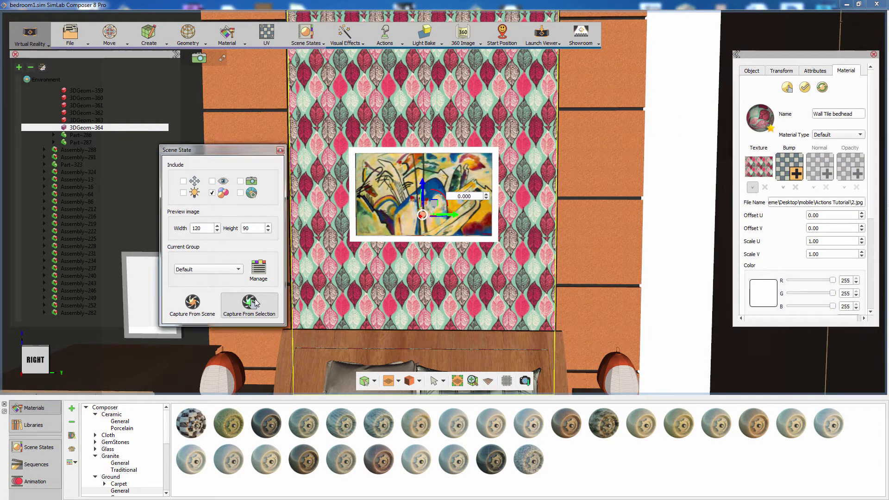
- Set the bedhead wall's action type to Multi Actions and open its actions list
left_click(751, 71)
left_click(817, 198)
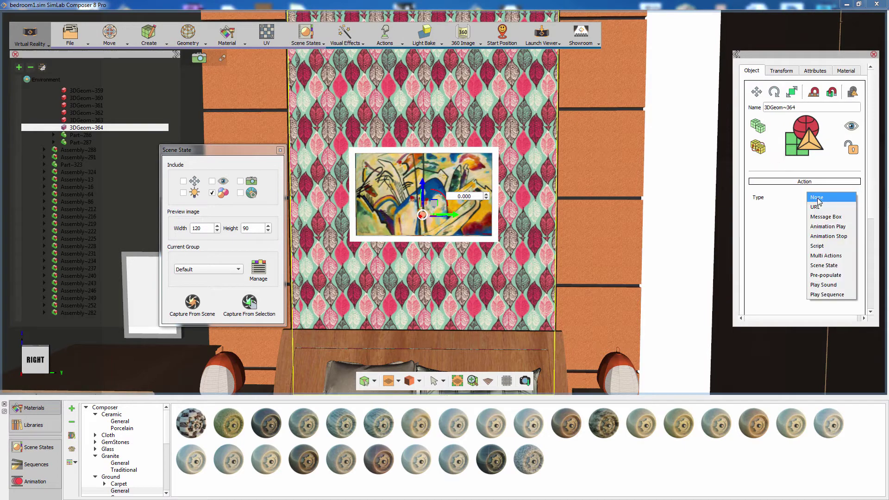
left_click(826, 256)
left_click(830, 210)
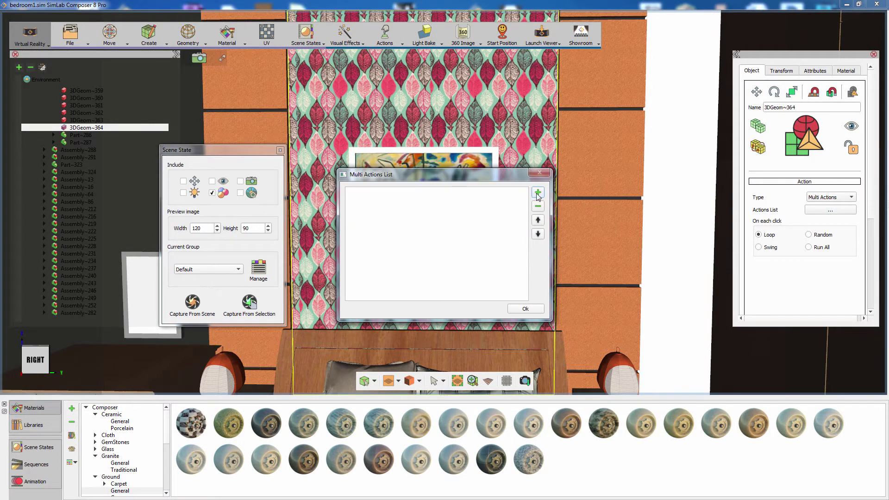
- Add a Scene State action using Scene4 to the wall's actions list
left_click(538, 193)
left_click(509, 178)
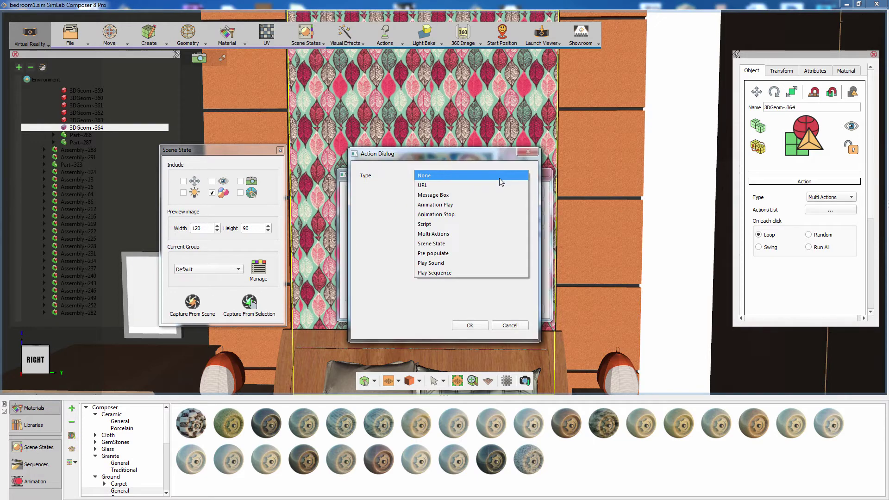
left_click(435, 243)
left_click(179, 430)
left_click(456, 324)
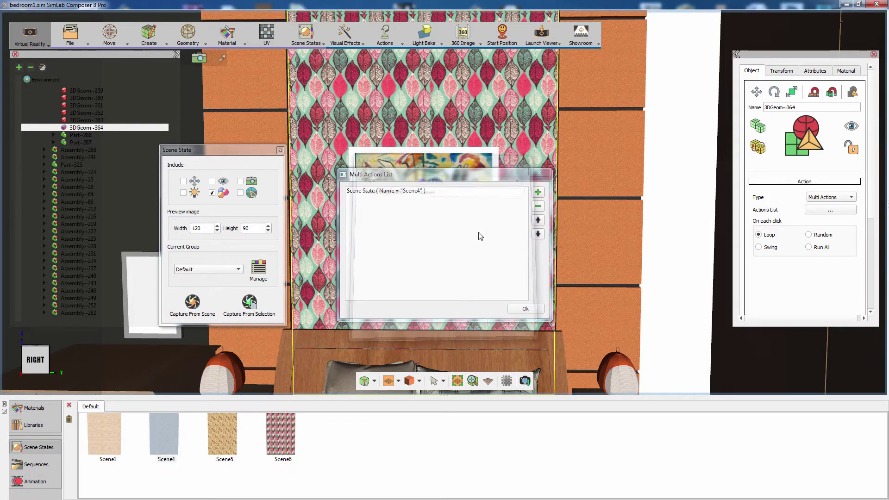
- Add a Scene State action using Scene5 to the wall's actions list
left_click(536, 194)
left_click(510, 175)
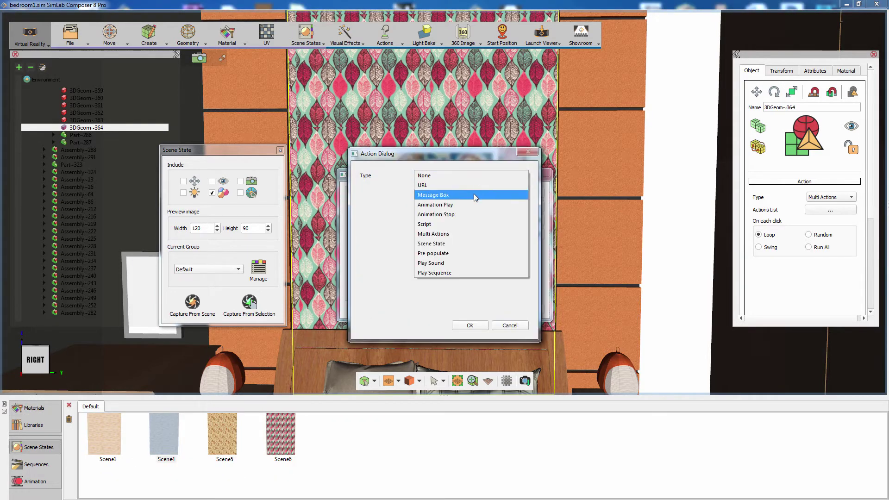
left_click(446, 239)
left_click(234, 430)
left_click(470, 325)
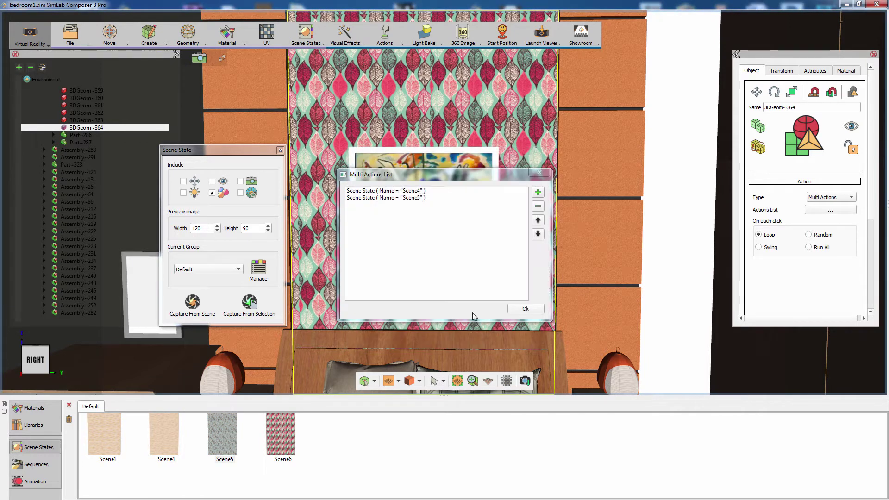
- Add a Scene State action using Scene6 to the wall's actions list and accept the list
left_click(538, 193)
left_click(485, 176)
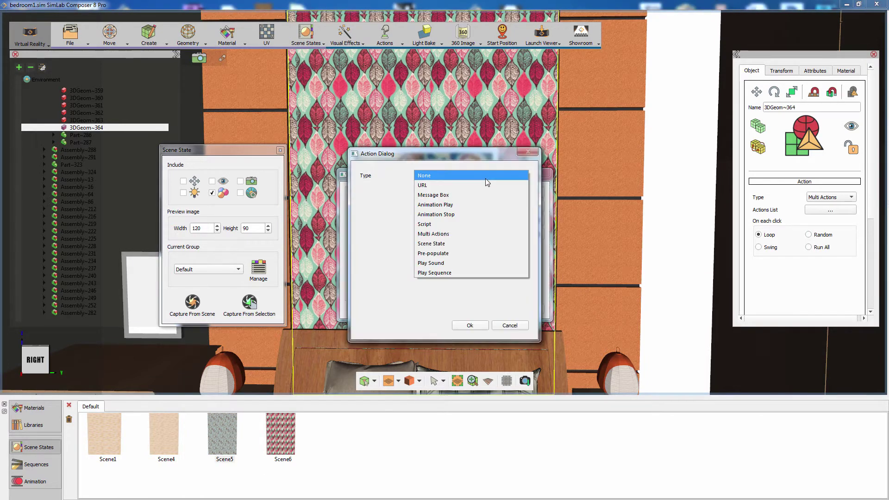
left_click(446, 240)
left_click(291, 428)
left_click(459, 326)
left_click(525, 310)
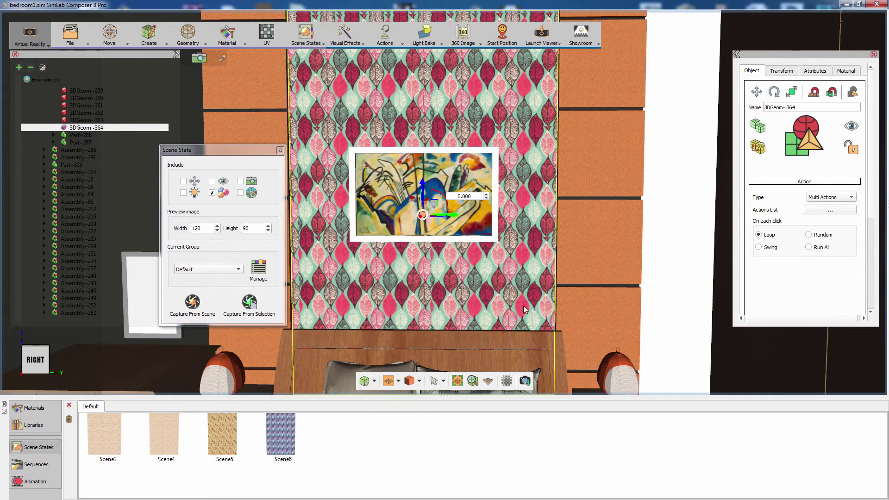
- Launch the desktop viewer and trigger the bedhead wall's action to test the switching of its textures
left_click(554, 43)
left_click(554, 63)
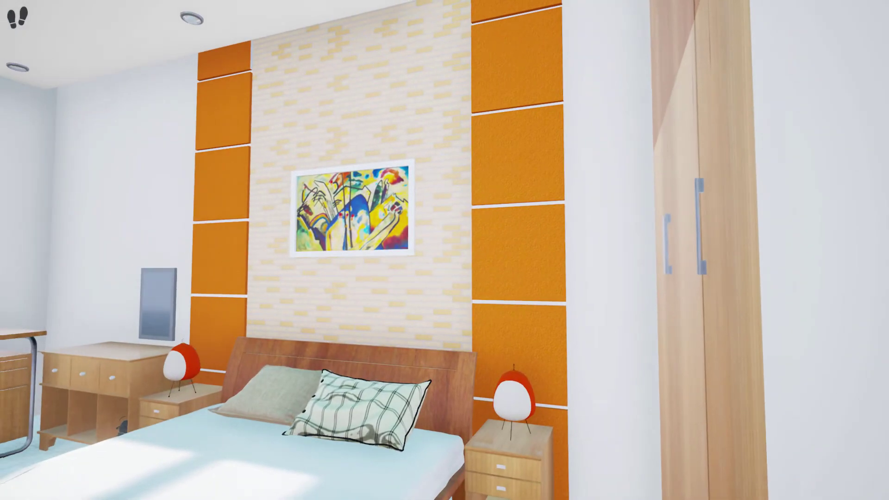
left_click(444, 250)
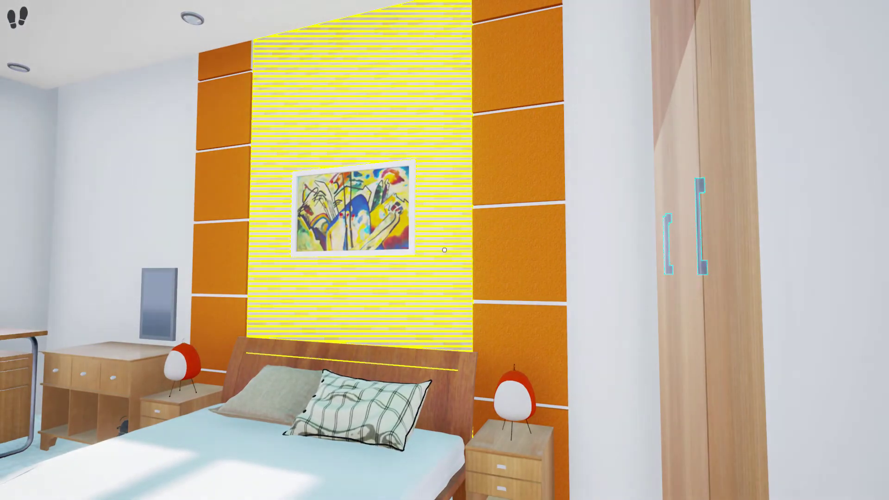
left_click(444, 250)
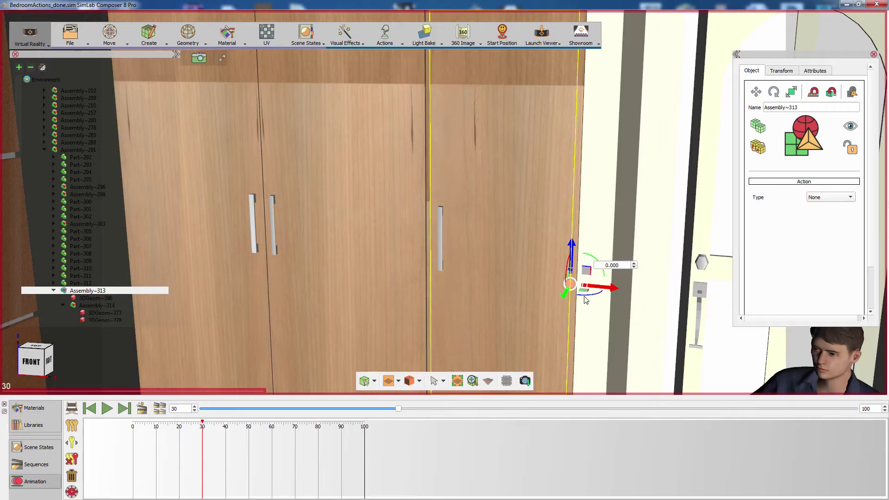
- Rotate the single wardrobe door open at frame 30 and create sequence Door1 from its keyframes, with a reverse and the timeline keyframes deleted
left_click_drag(602, 299, 671, 300)
left_click_drag(216, 451, 131, 428)
left_click(142, 409)
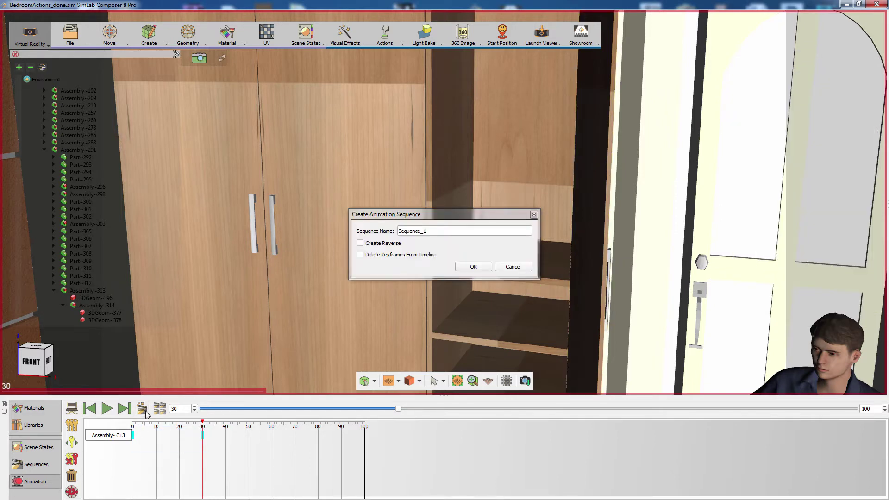
left_click(384, 244)
left_click(386, 255)
double_click(433, 231)
type("Door 1")
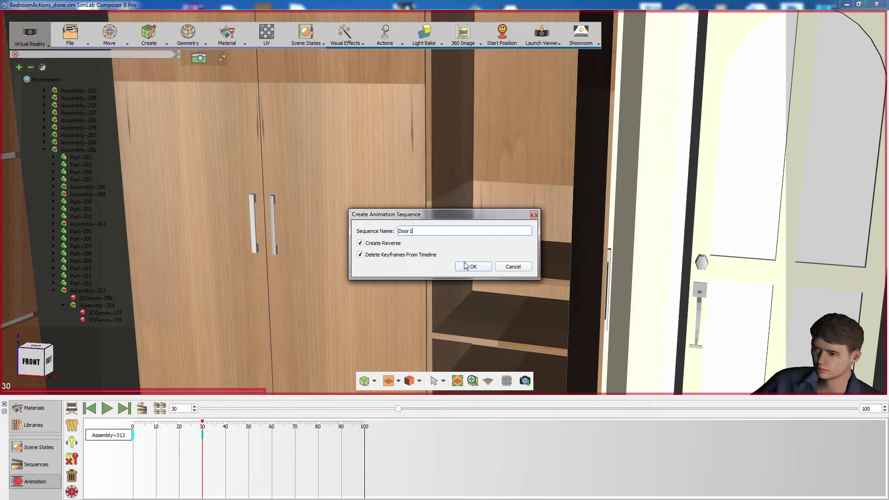
left_click(470, 267)
- Set the action type of the single wardrobe door's handle to Multi Actions and open its actions list
left_click(440, 248)
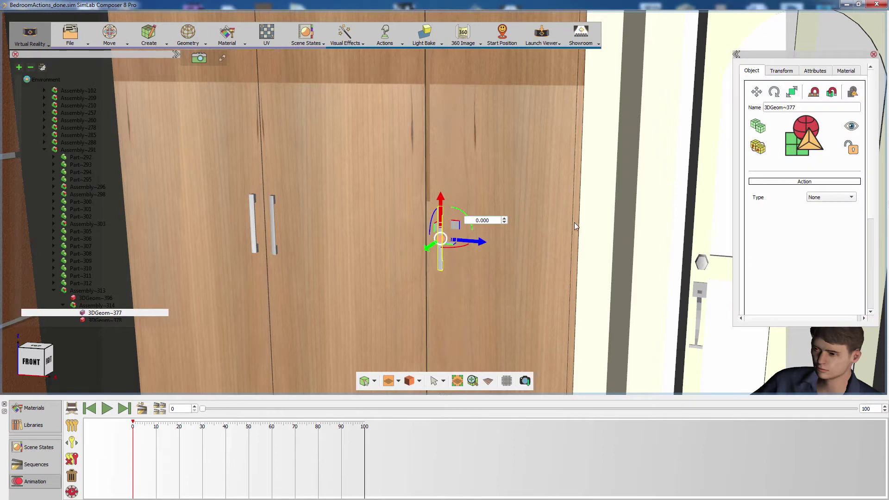
left_click(819, 199)
left_click(826, 255)
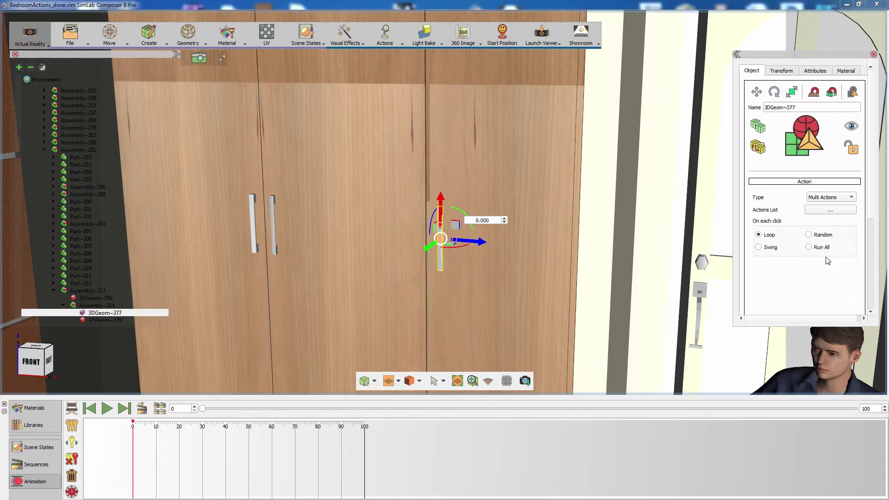
left_click(830, 210)
- Add a Play Sequence action using Door1 to the door handle's actions list
left_click(538, 193)
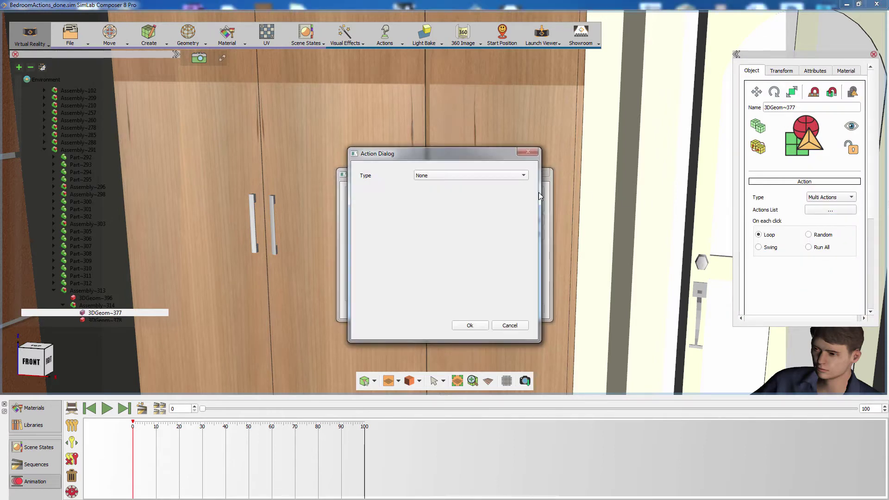
left_click(463, 176)
left_click(429, 273)
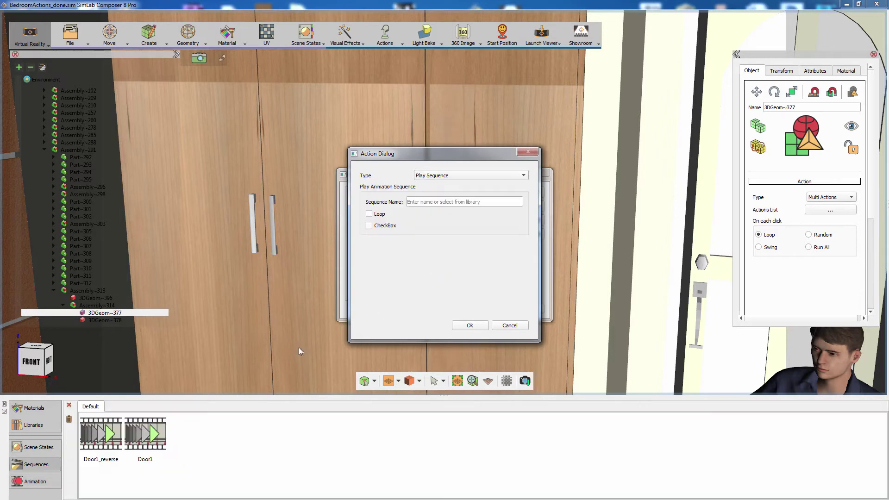
left_click_drag(155, 432, 463, 203)
left_click(469, 324)
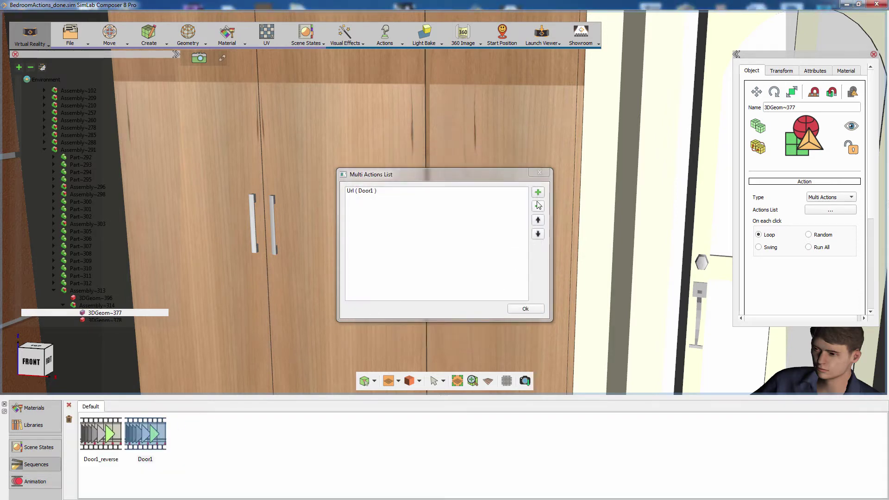
- Add a Play Sequence action using Door1_reverse to the door handle's actions list and accept the list
left_click(537, 192)
left_click(494, 178)
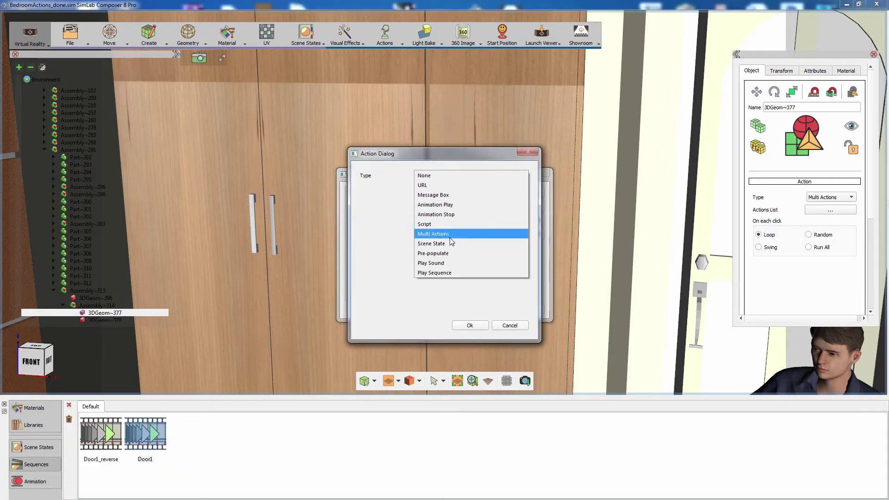
left_click(435, 272)
left_click(109, 430)
left_click(467, 325)
left_click(522, 309)
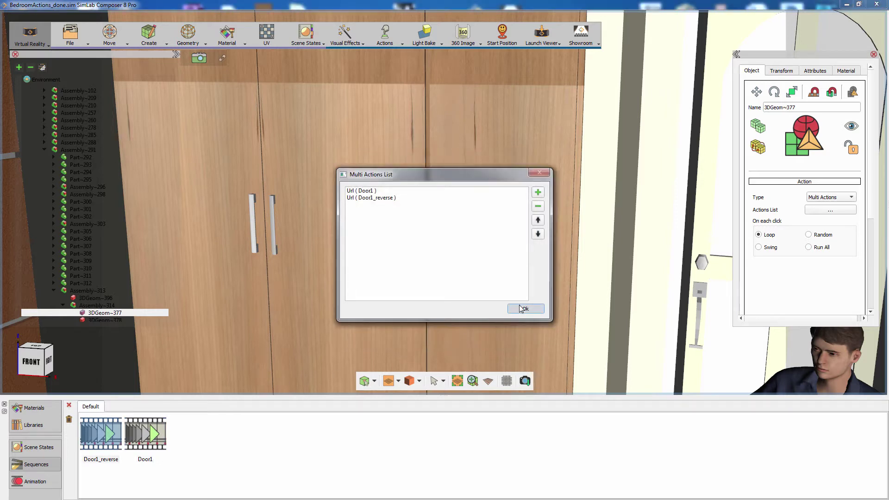
- Launch the desktop viewer and trigger the door handle's action to test the wardrobe door animation
left_click(546, 45)
left_click(547, 60)
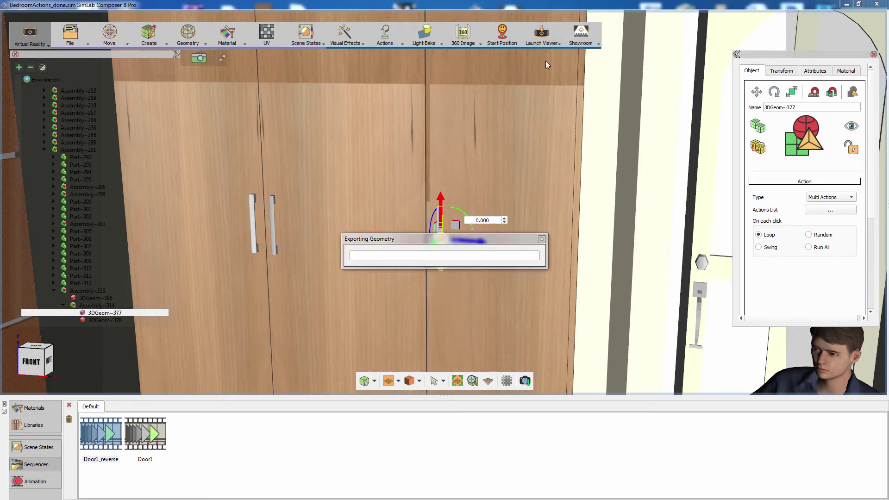
left_click(445, 250)
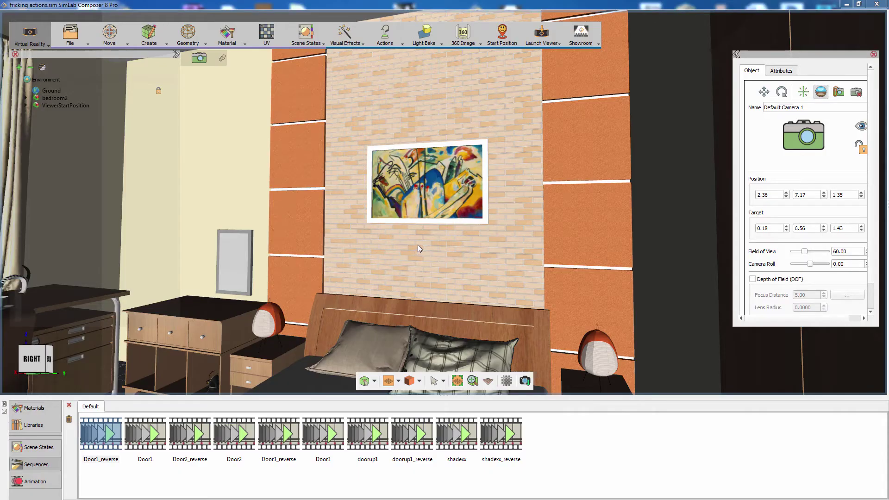
- Export the finished bedroom scene as a SimLab VR ShowRoom file named Bedroom_1 in the Actions Tutorial folder
left_click(587, 42)
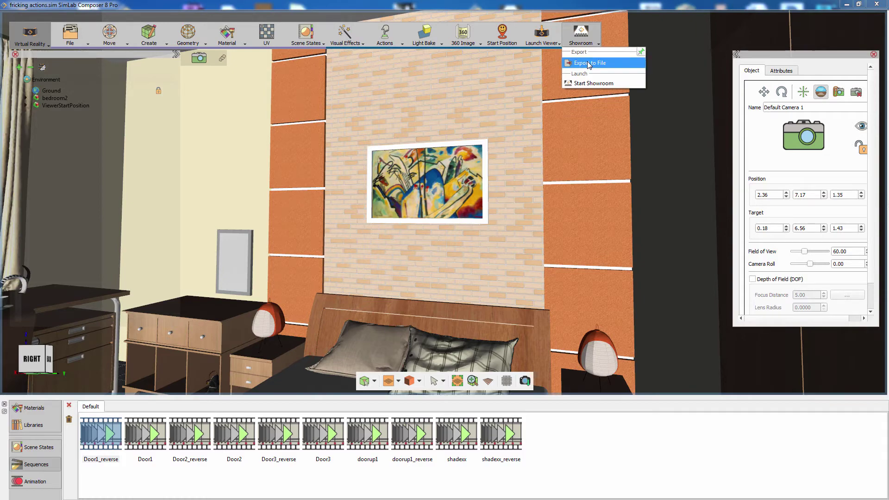
left_click(589, 63)
type("Bedroom2")
left_click(432, 298)
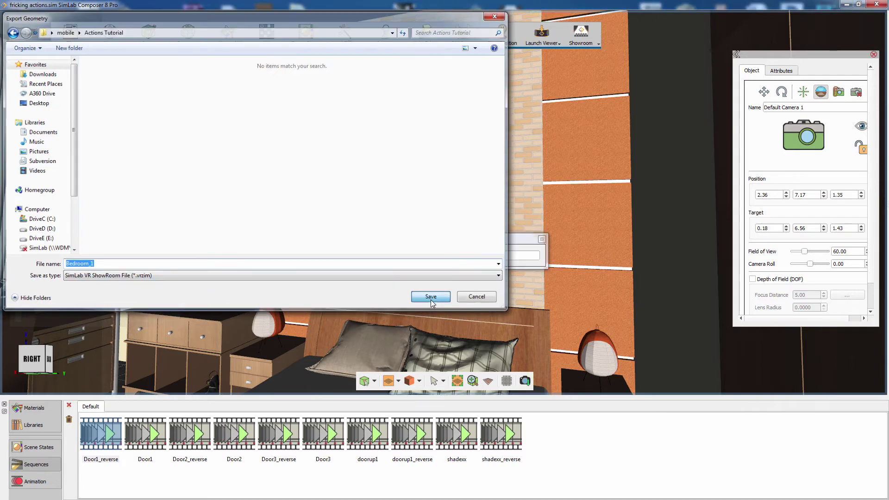
- Launch the Showroom and add the exported Bedroom_1.vrzim scene to the Local Store
left_click(582, 41)
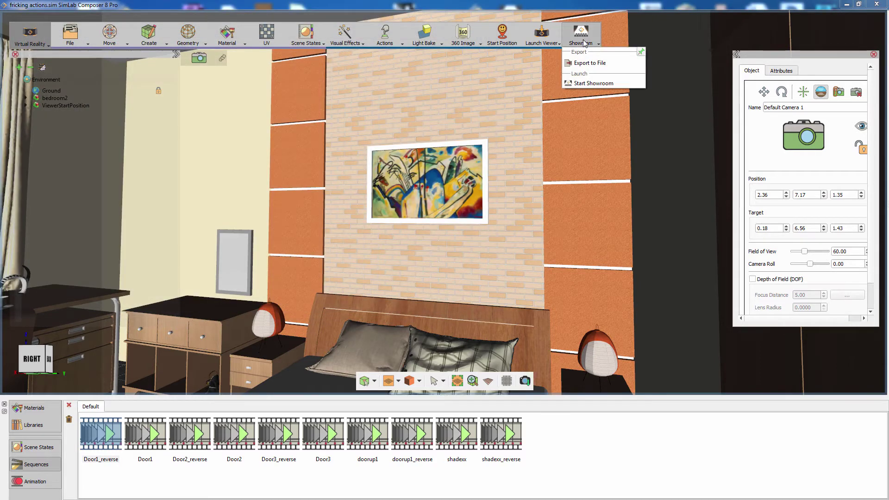
left_click(583, 82)
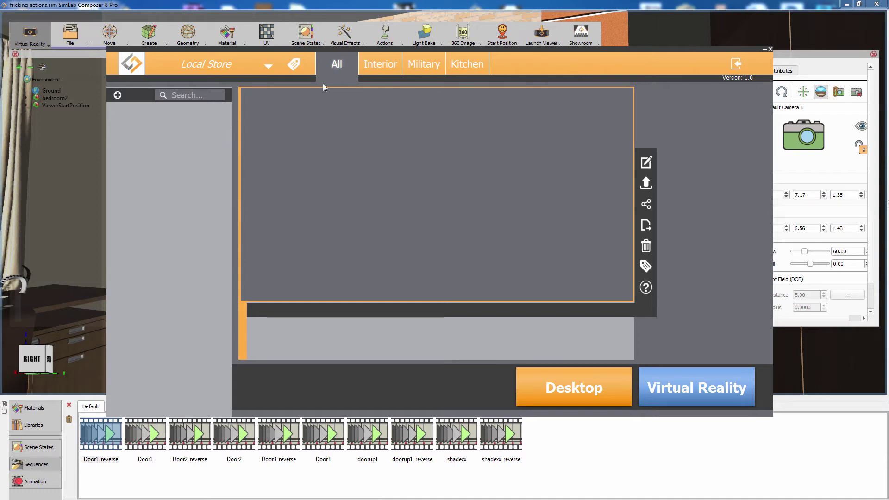
left_click(118, 95)
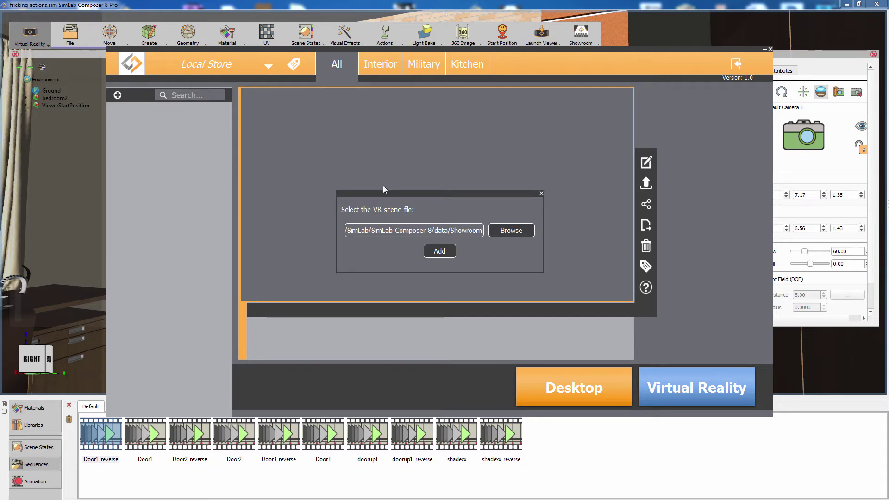
left_click(517, 230)
double_click(510, 250)
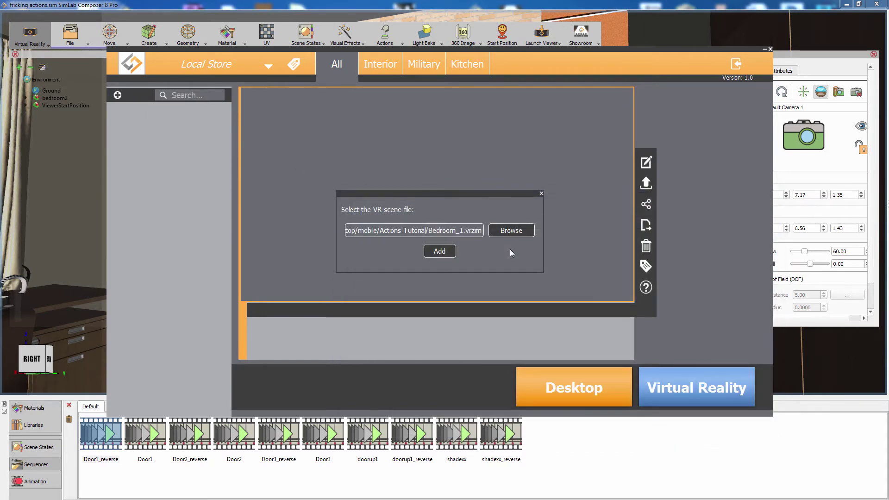
left_click(439, 251)
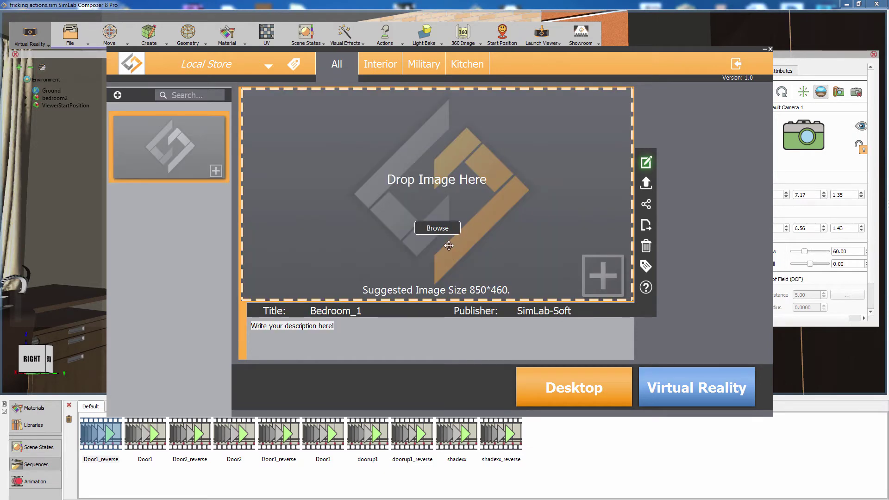
- Give the Bedroom_1 entry a bedroom preview image and the description "Small Bedroom", and end its edit mode
left_click(440, 228)
double_click(397, 124)
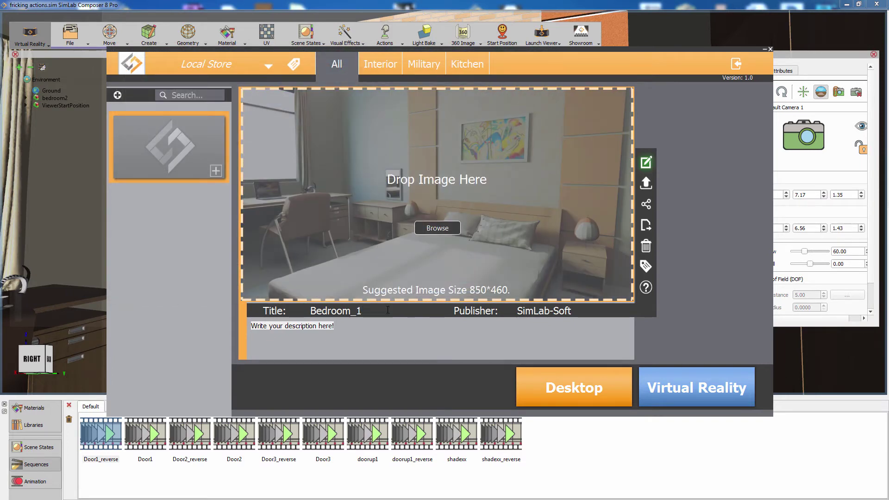
type("Small Bedroom")
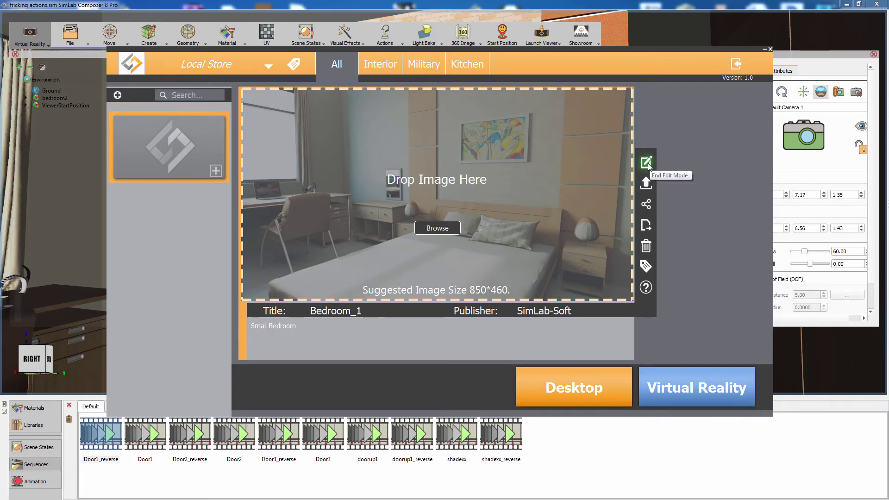
left_click(648, 167)
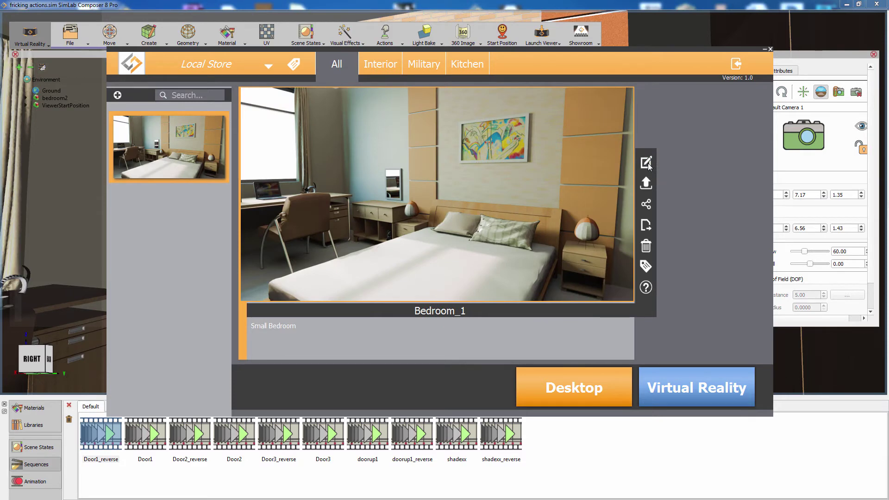
- Export the Bedroom_1 scene as a .vrpackage file named Bedroom_mobile in the Actions Tutorial folder
left_click(646, 226)
type("Bedroo")
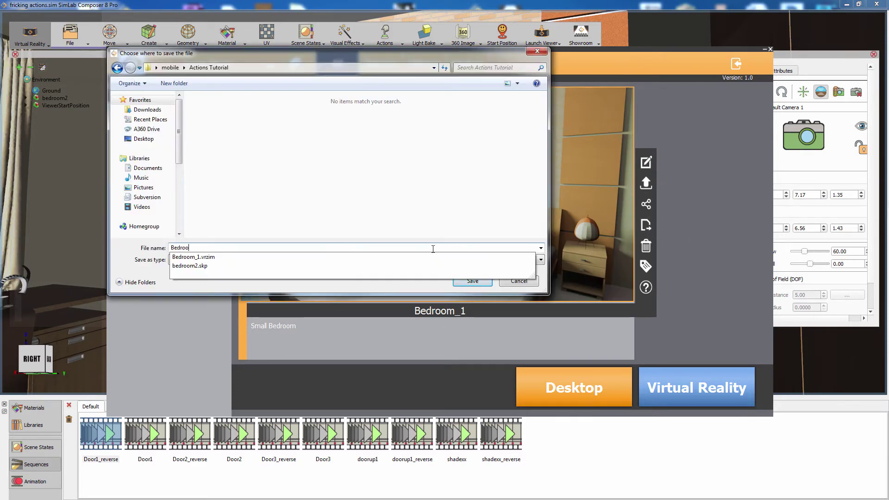
type("m_mobile")
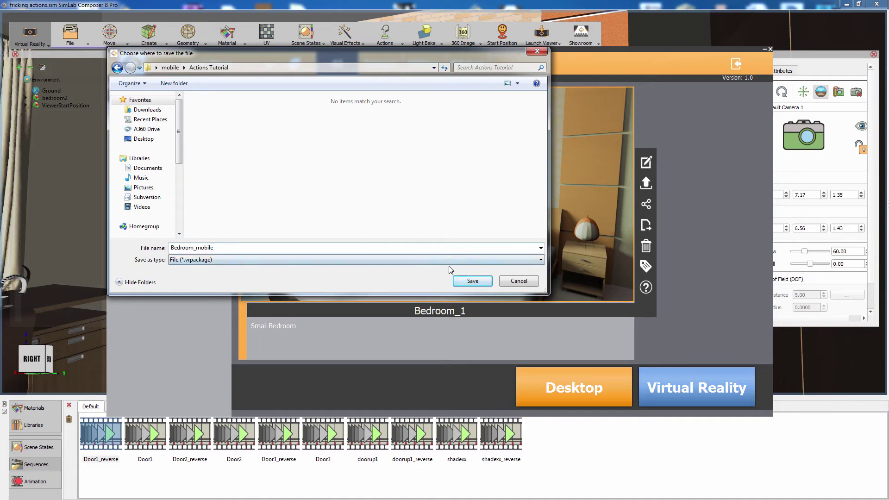
left_click(465, 280)
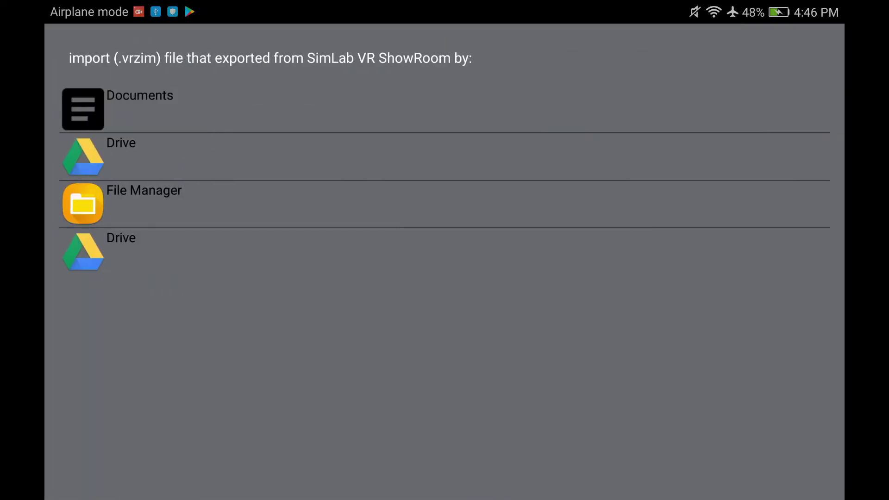
- In the mobile VR viewer, import Small_bedroom_001.vrpackage from the Simlab Scenes folder through File Manager
left_click(139, 203)
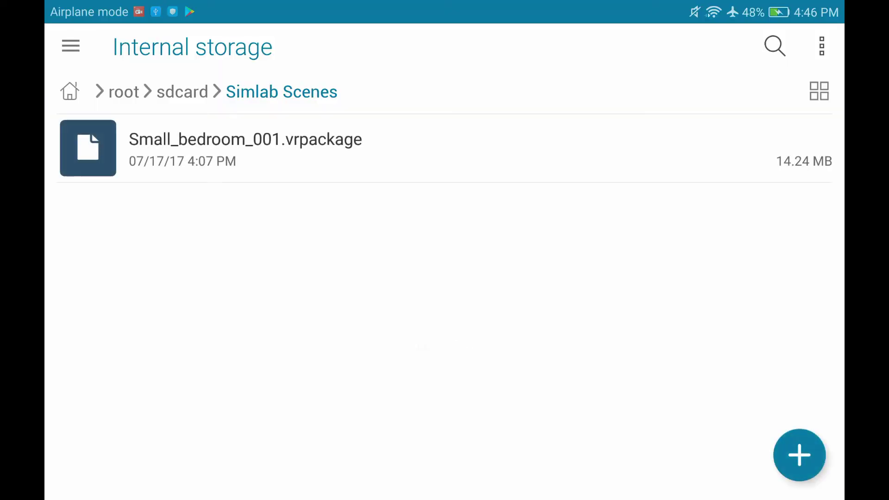
left_click(257, 148)
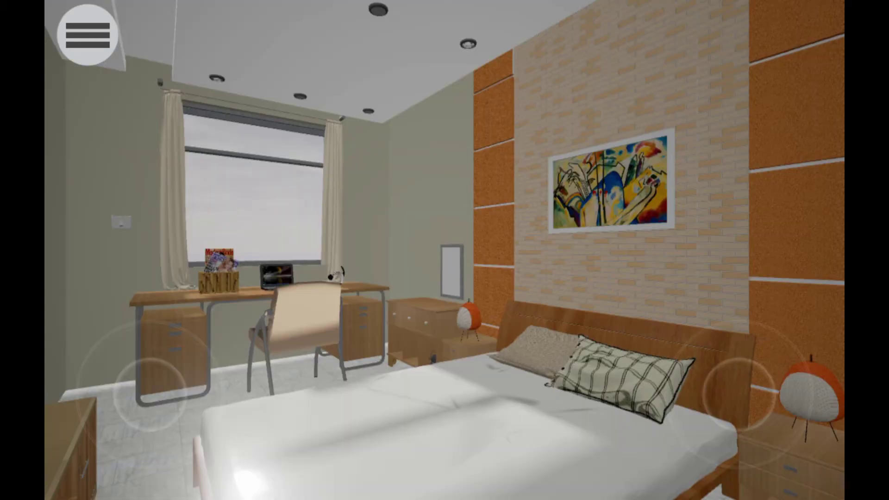
- Walk through the bedroom, looking over the desk area and the headboard wall, and stop facing the wardrobe
left_click_drag(740, 388, 756, 437)
mouse_move(150, 394)
left_mouse_down()
mouse_move(151, 345)
mouse_move(157, 435)
mouse_move(154, 341)
left_mouse_up()
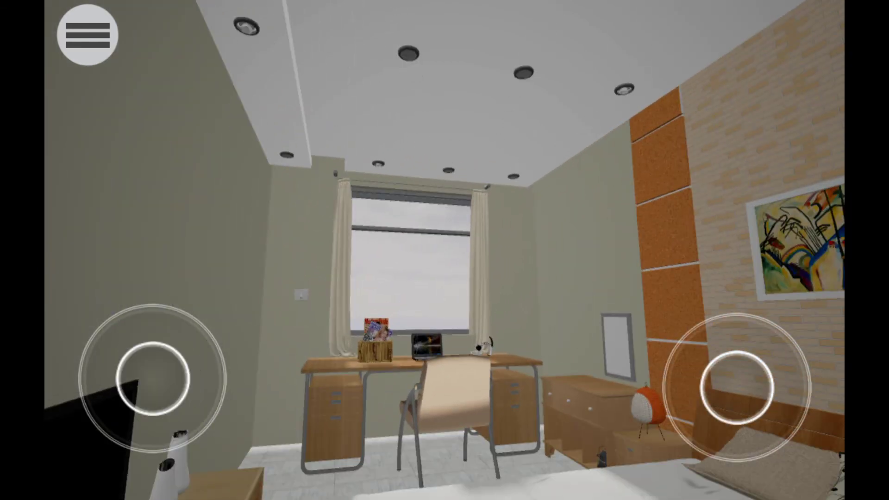
left_click_drag(736, 386, 767, 383)
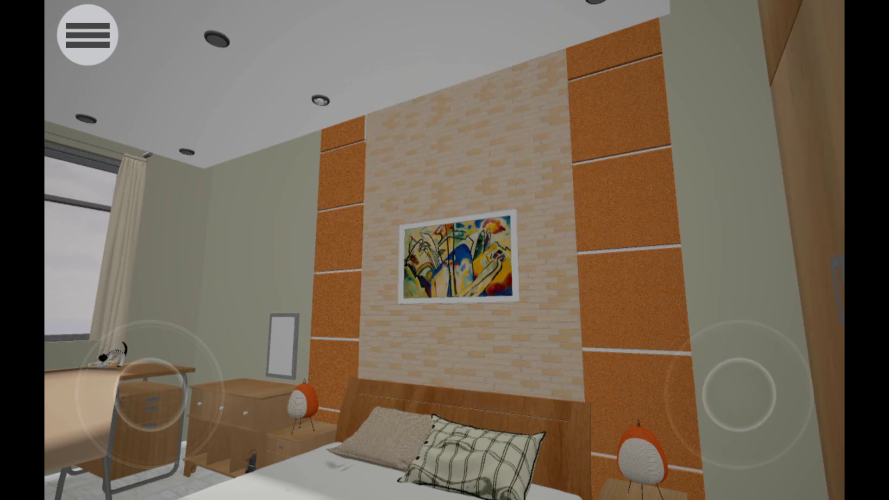
mouse_move(740, 394)
left_mouse_down()
mouse_move(776, 382)
mouse_move(779, 391)
mouse_move(735, 395)
left_mouse_up()
left_click_drag(149, 393, 121, 387)
left_click_drag(735, 394, 804, 379)
left_click_drag(121, 387, 120, 387)
left_click_drag(803, 379, 804, 379)
left_click_drag(121, 387, 121, 387)
left_click_drag(804, 379, 730, 382)
left_click_drag(121, 387, 106, 427)
left_click_drag(730, 382, 730, 383)
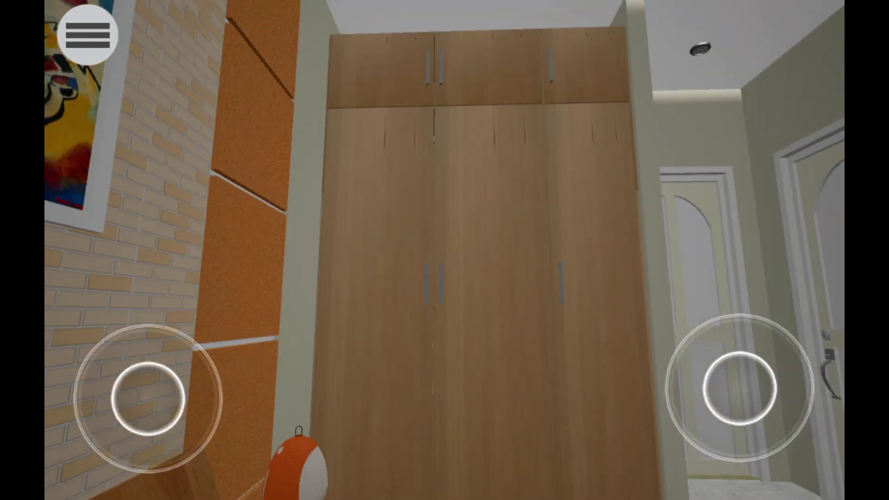
- Test the wardrobe's door animations by opening and closing the tall right door and opening the tall left door
left_click(591, 278)
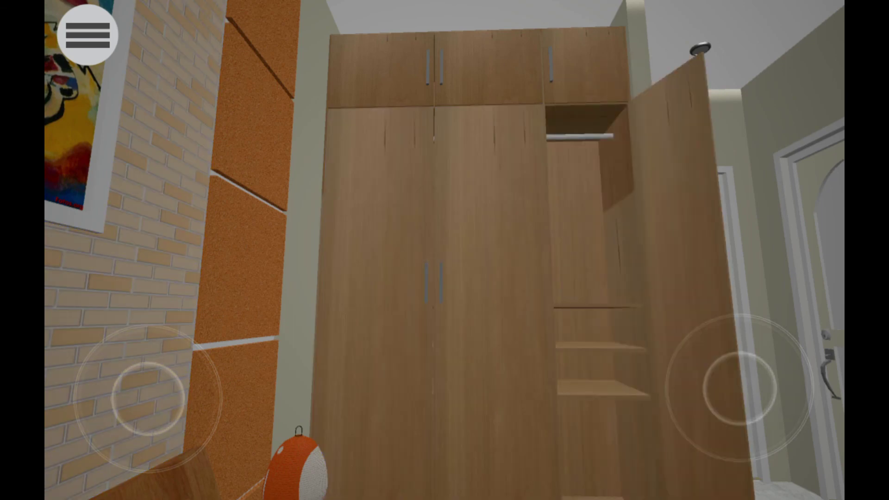
left_click(685, 278)
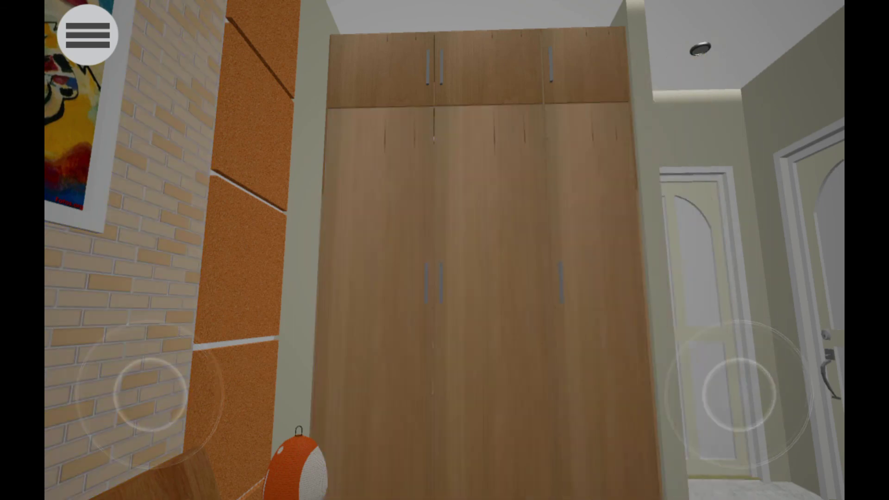
left_click(379, 278)
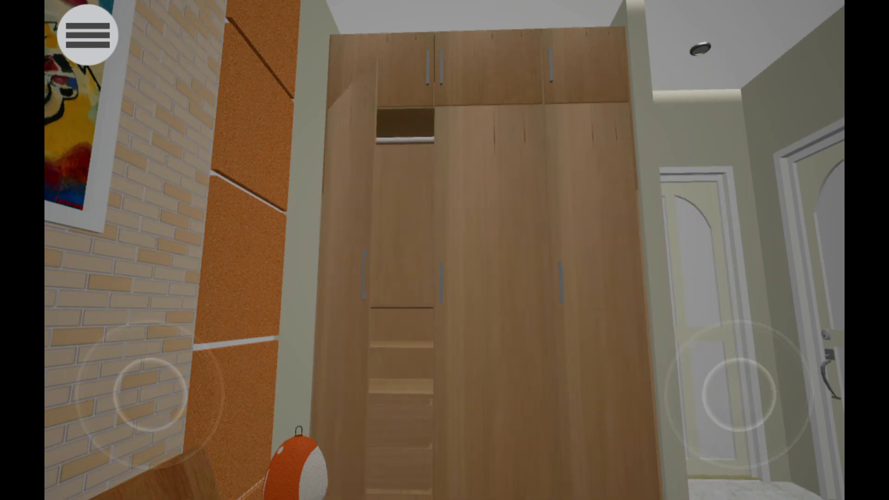
- Turn to the TV, trigger its screen, and move over to the desk beside the window
left_click_drag(738, 393, 797, 433)
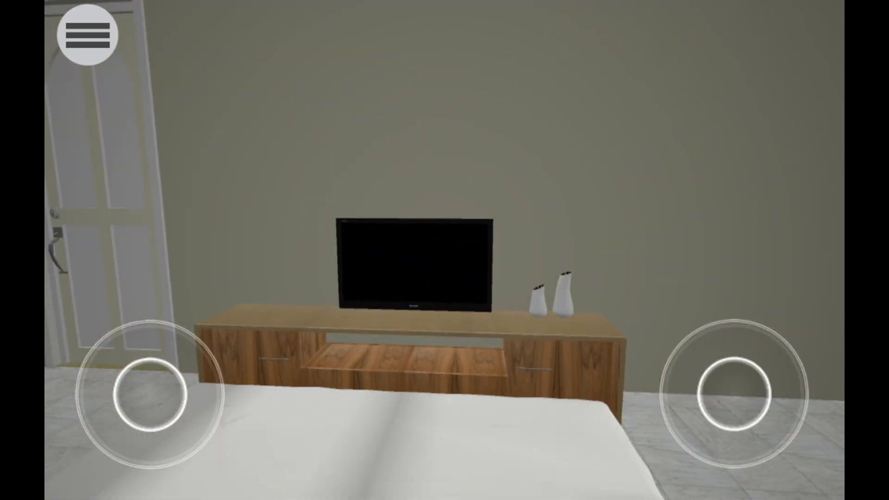
left_click(414, 263)
mouse_move(734, 394)
left_mouse_down()
mouse_move(754, 363)
mouse_move(771, 361)
mouse_move(792, 377)
mouse_move(721, 393)
left_mouse_up()
mouse_move(150, 394)
left_mouse_down()
mouse_move(143, 353)
mouse_move(139, 383)
left_mouse_up()
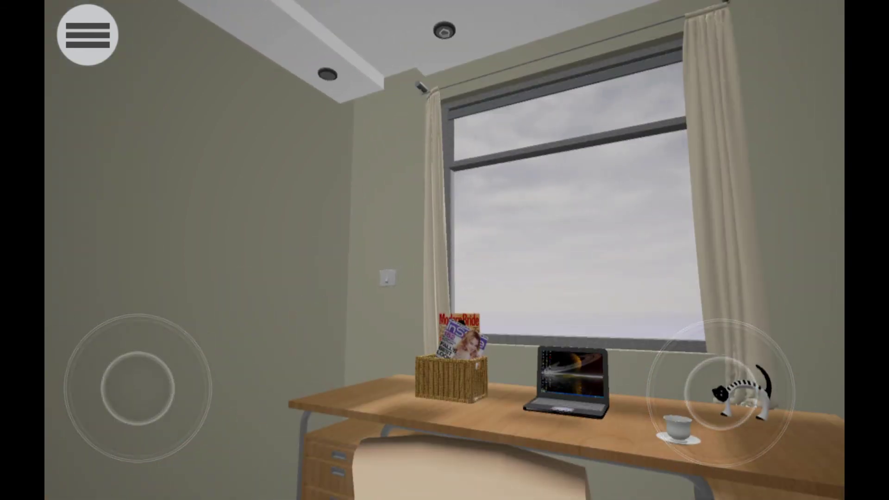